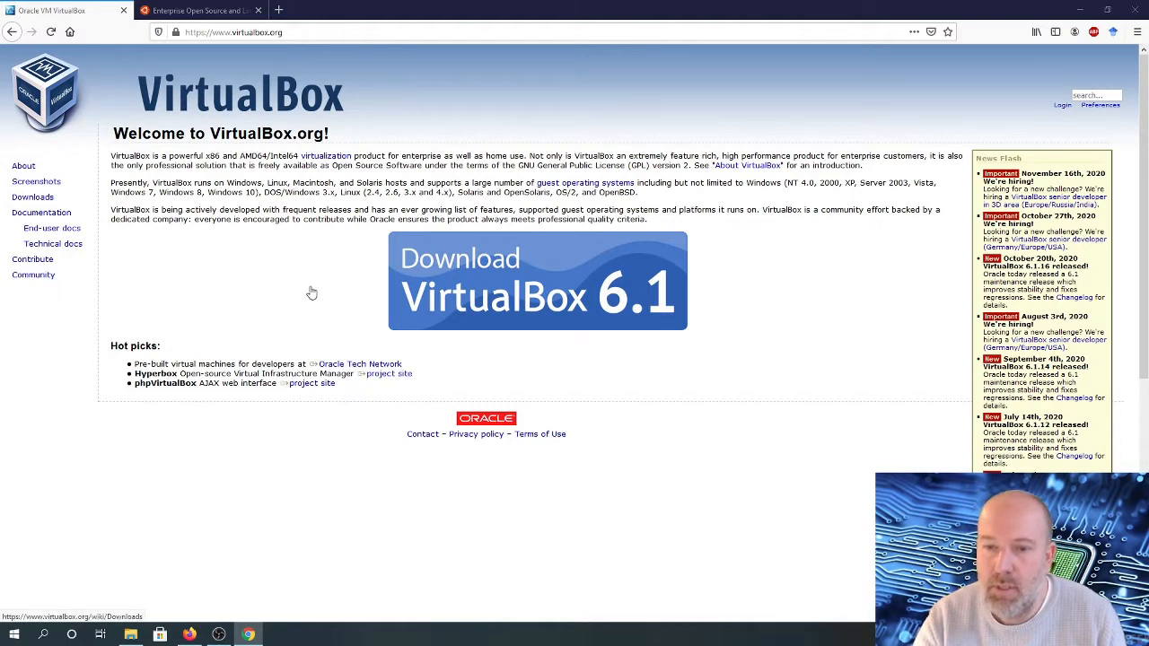
Download the VirtualBox 6.1.16 installer for Windows hosts and save it in the D:\tmp folder
click(480, 284)
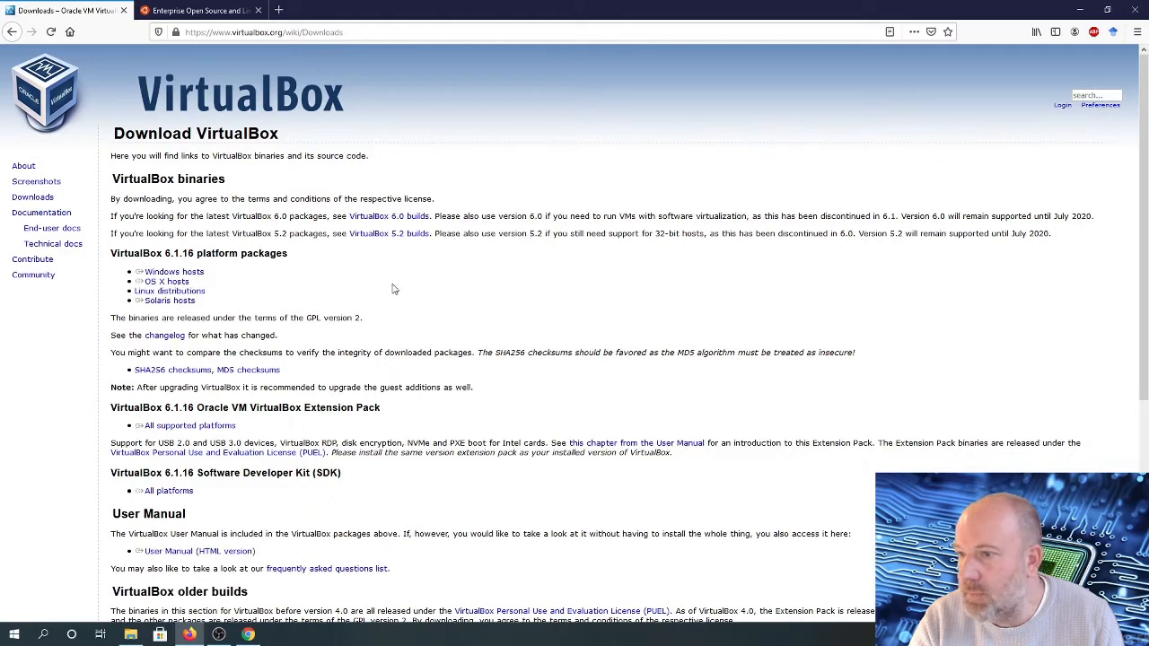
scroll(392, 288, down, 1)
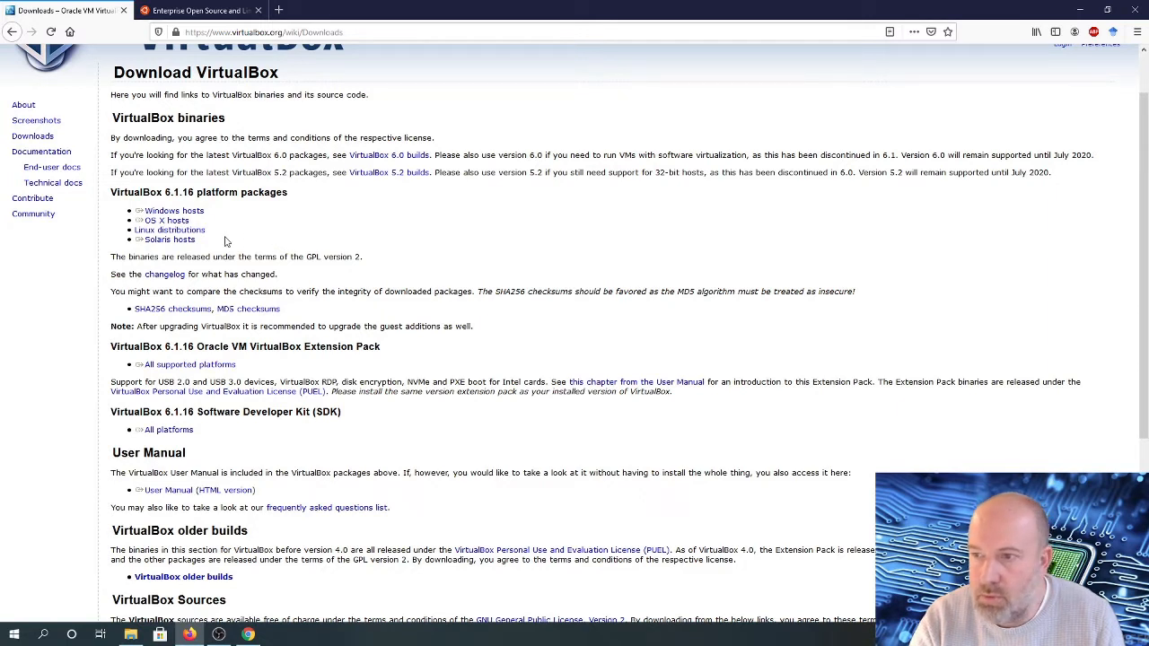
click(183, 216)
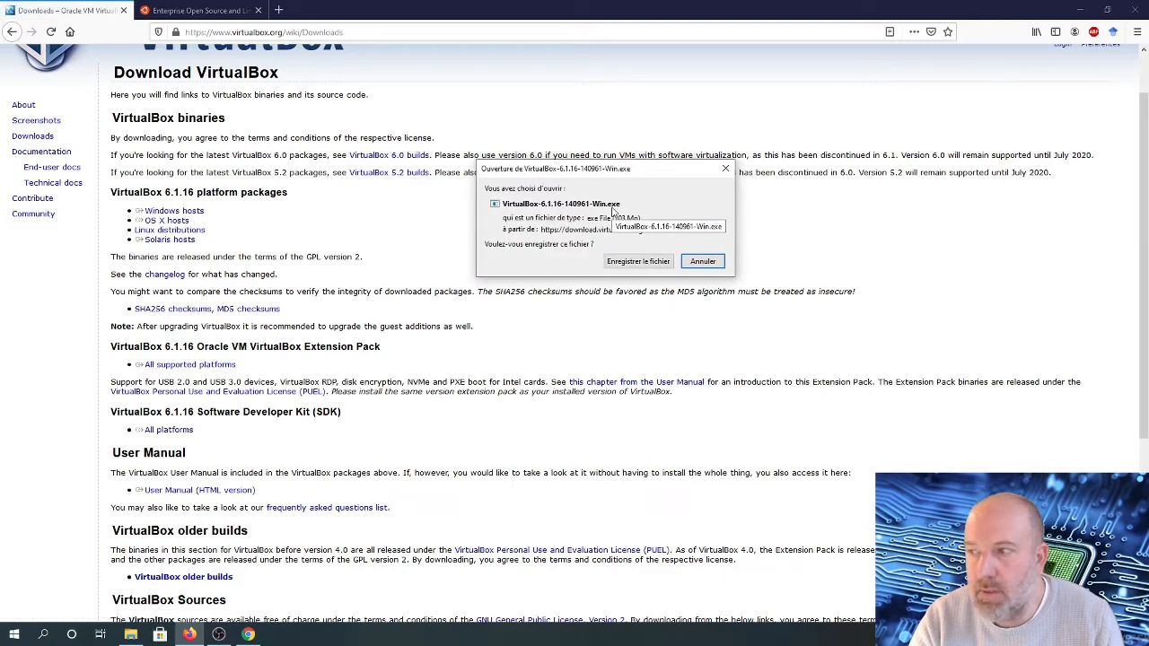
click(619, 262)
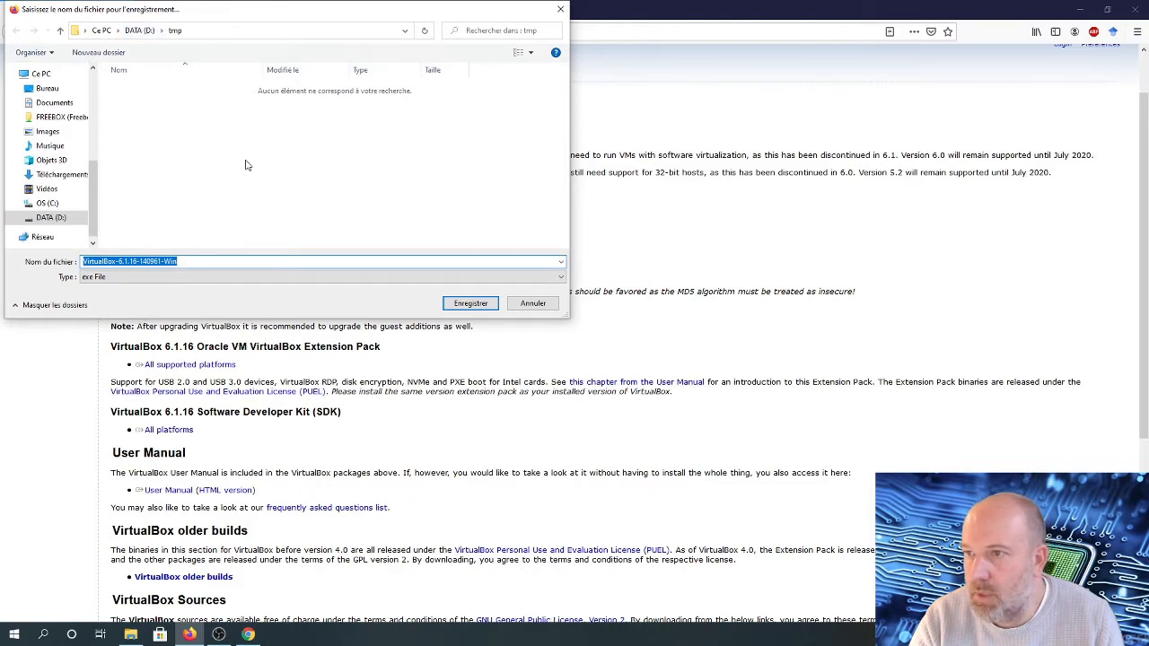
click(454, 303)
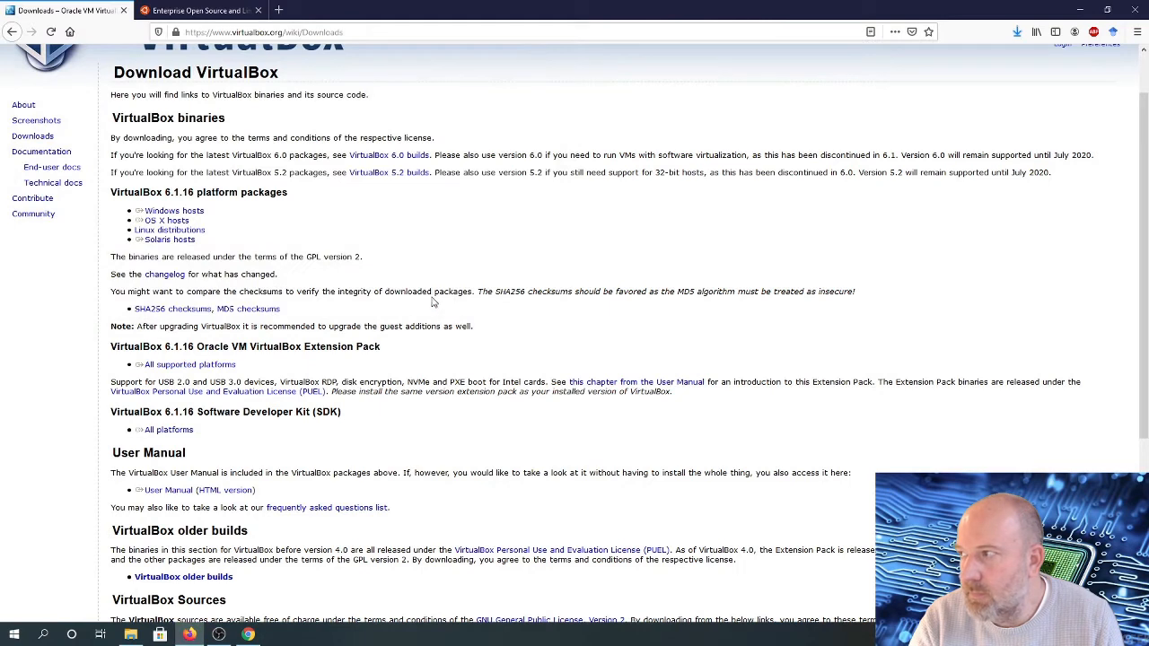
Run the downloaded VirtualBox installer and complete the installation wizard with default options
click(1014, 34)
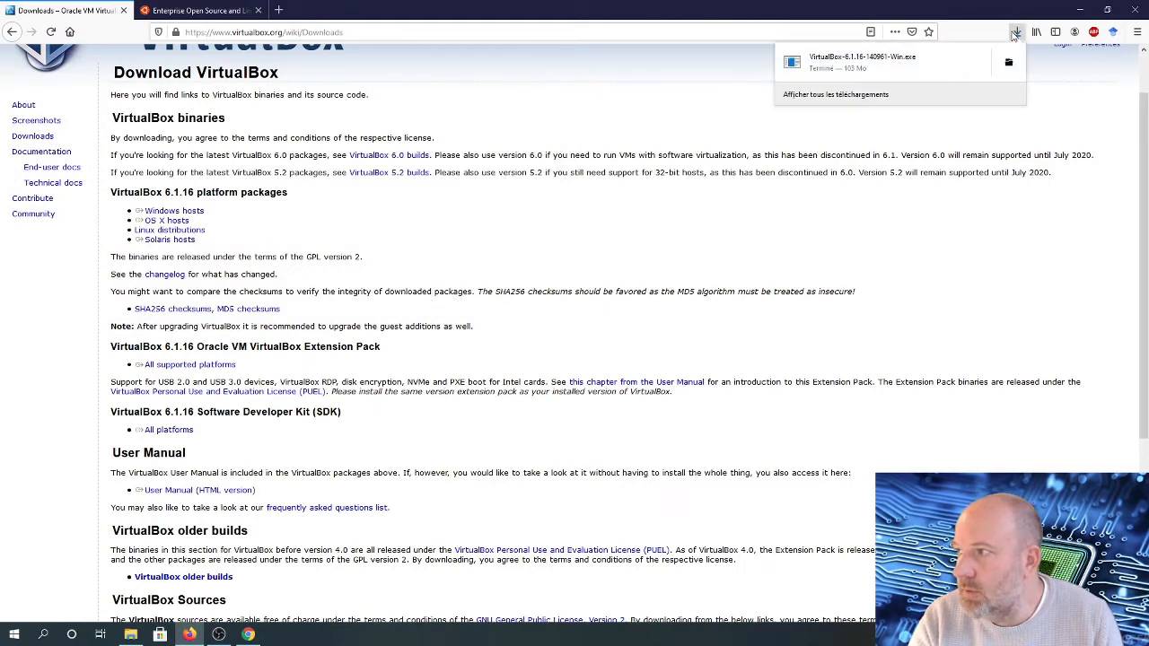
click(824, 63)
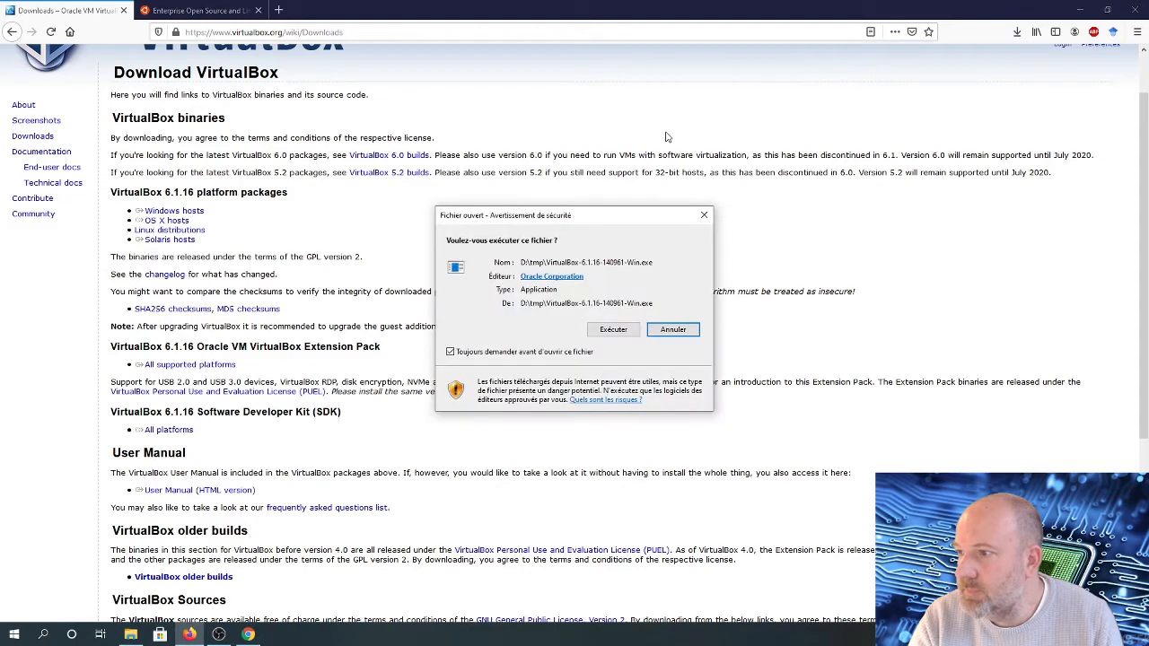
click(610, 329)
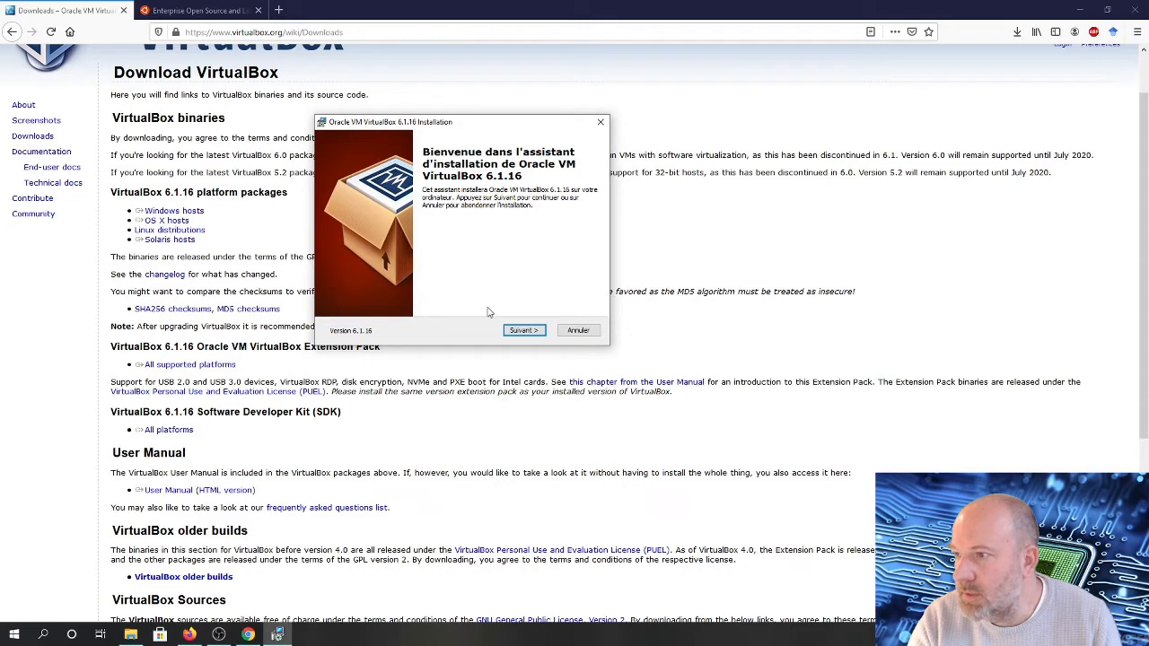
click(522, 331)
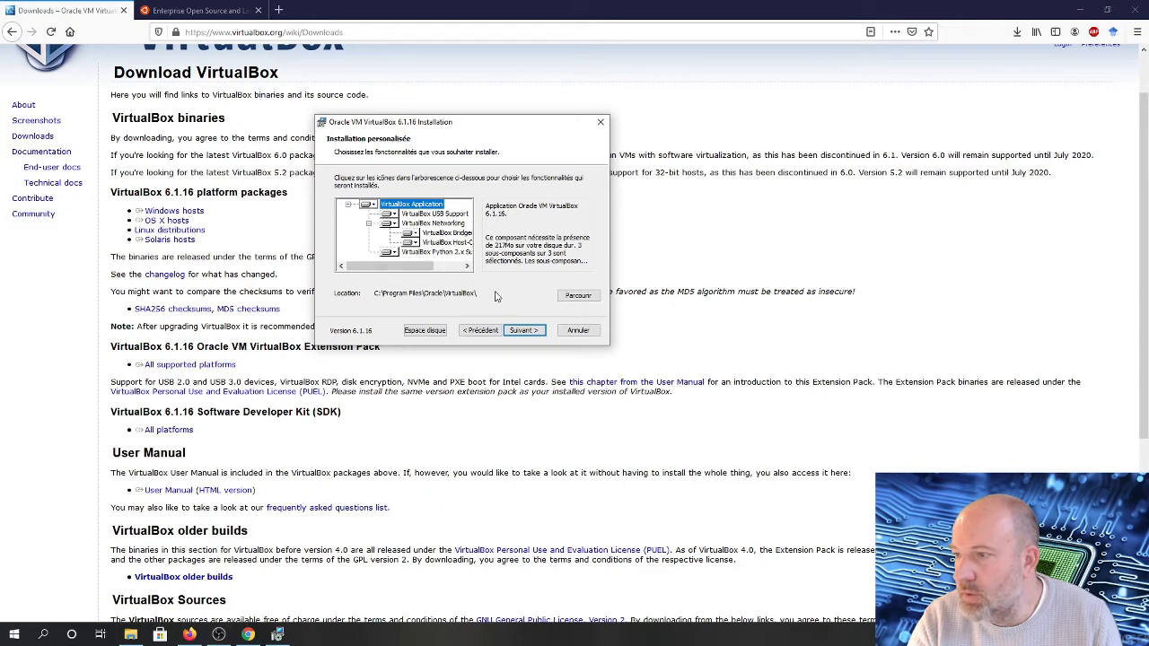
click(524, 330)
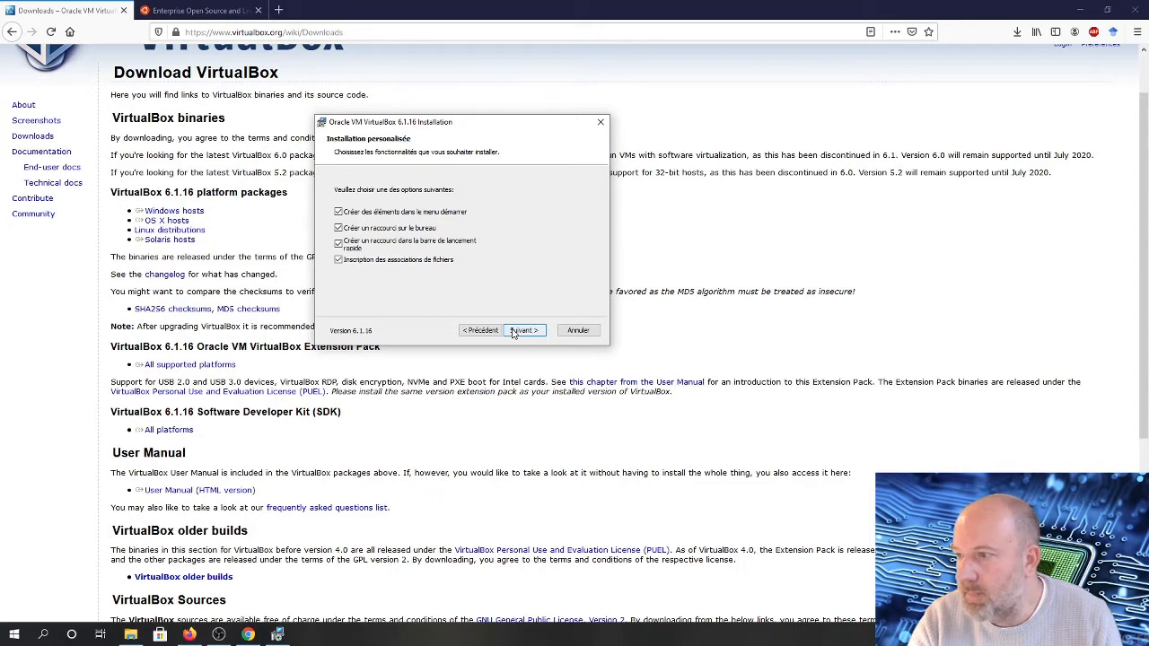
click(521, 330)
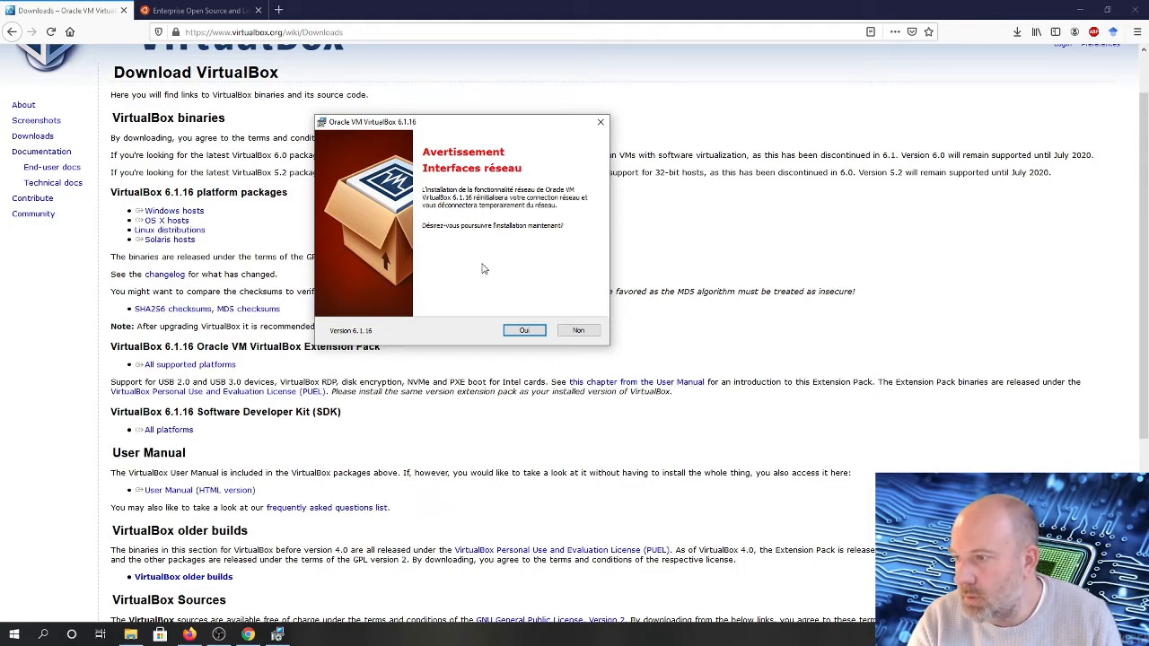
click(520, 331)
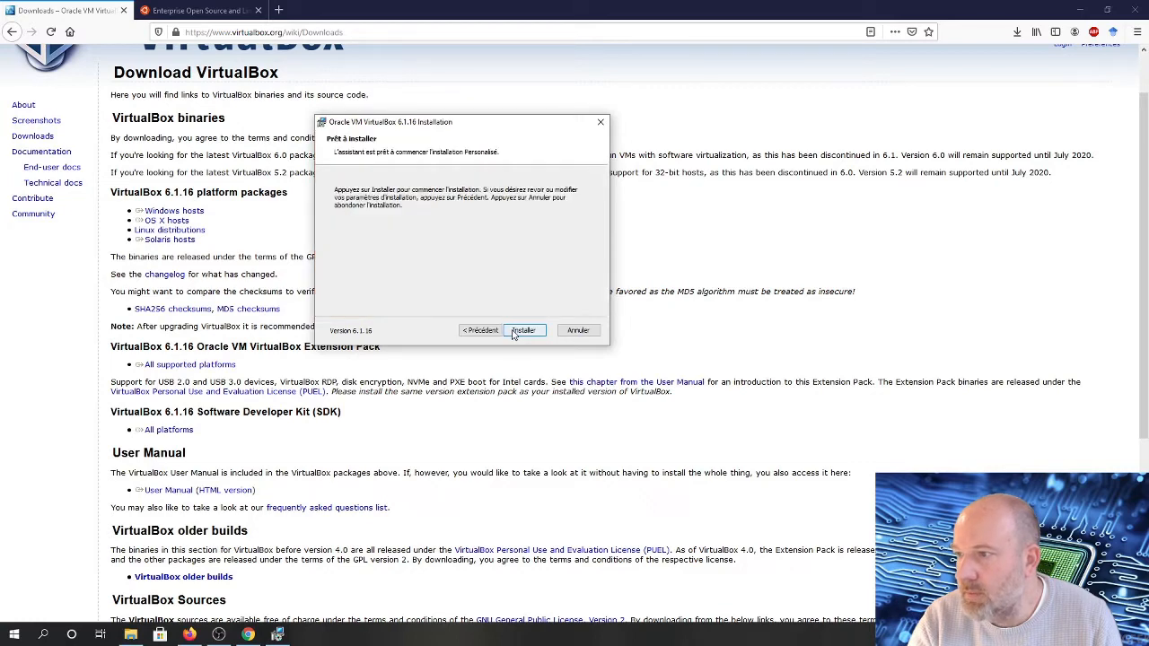
click(522, 331)
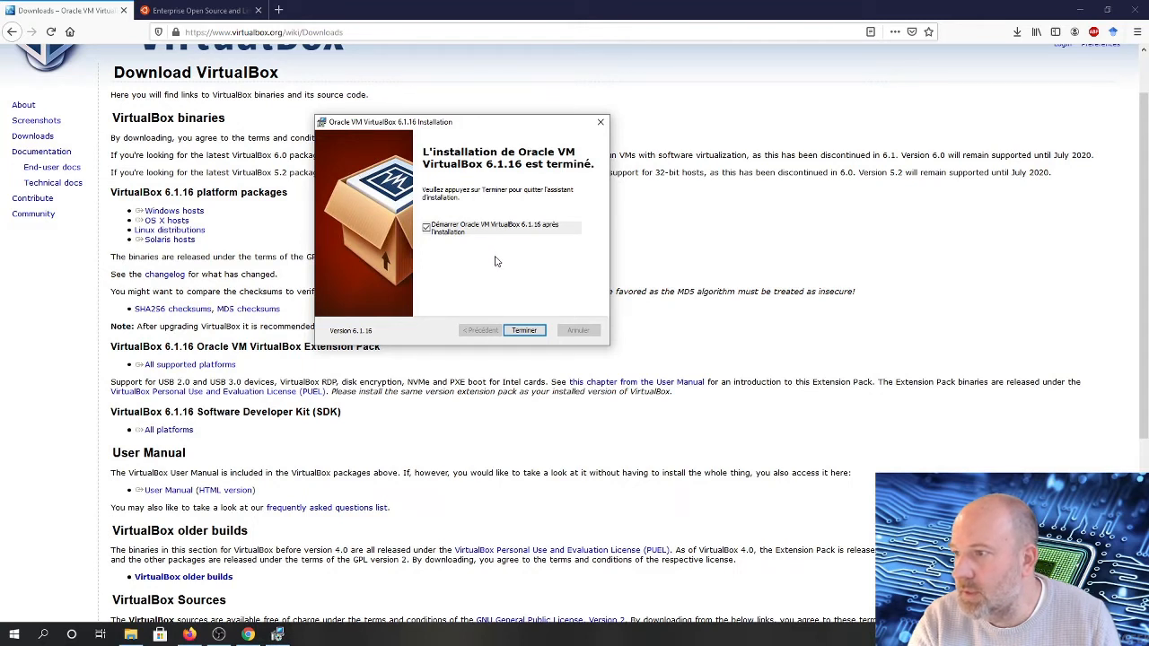
click(524, 330)
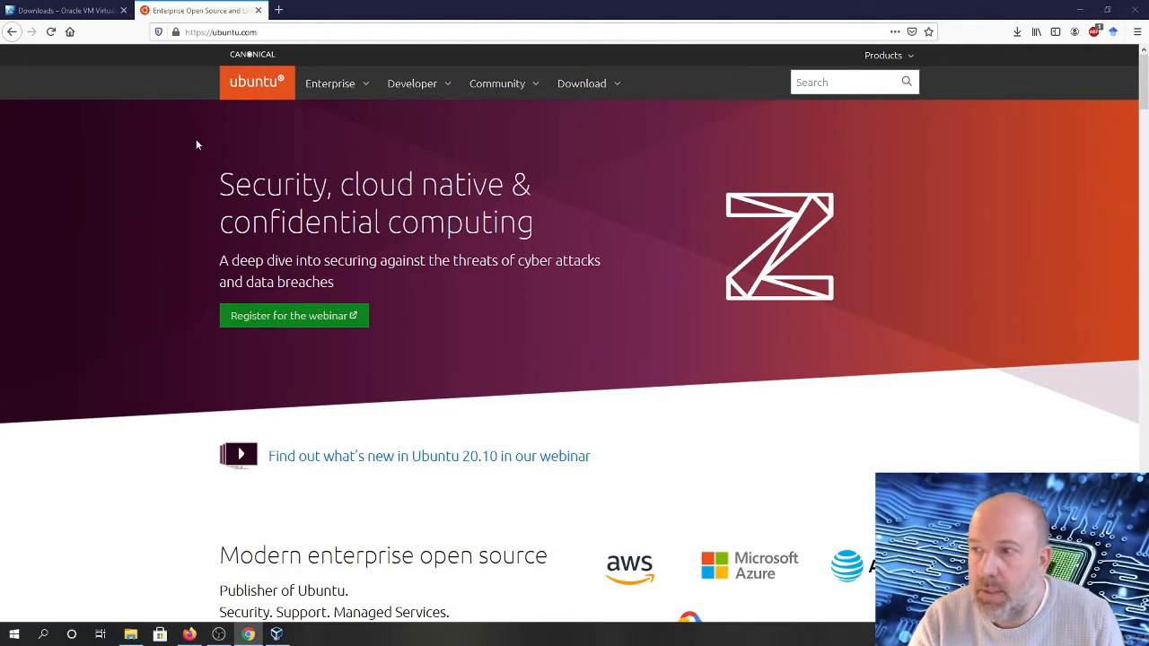
Download the Ubuntu Desktop 20.04 LTS ISO image and save it in the D:\tmp folder
click(579, 95)
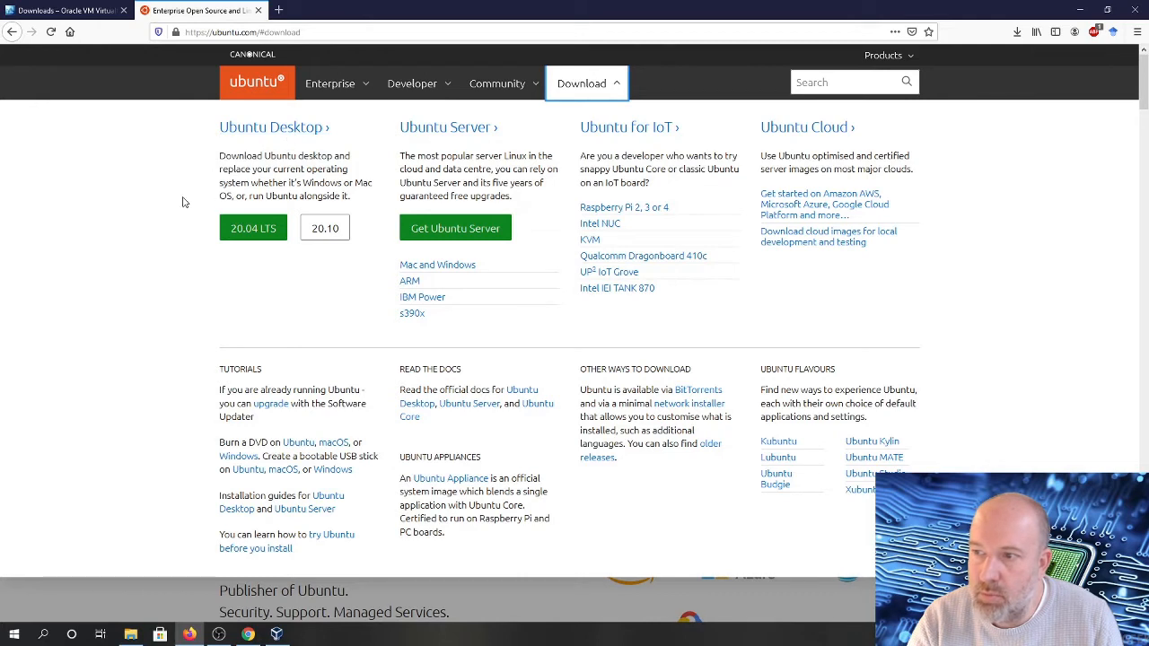
click(252, 235)
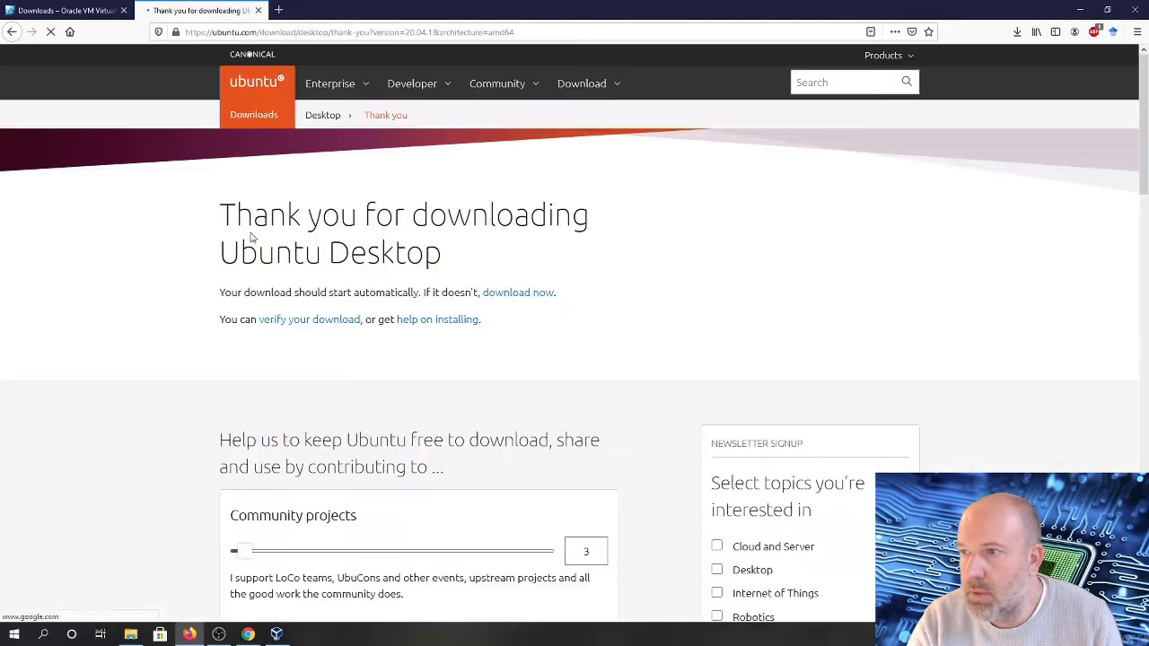
scroll(329, 270, down, 5)
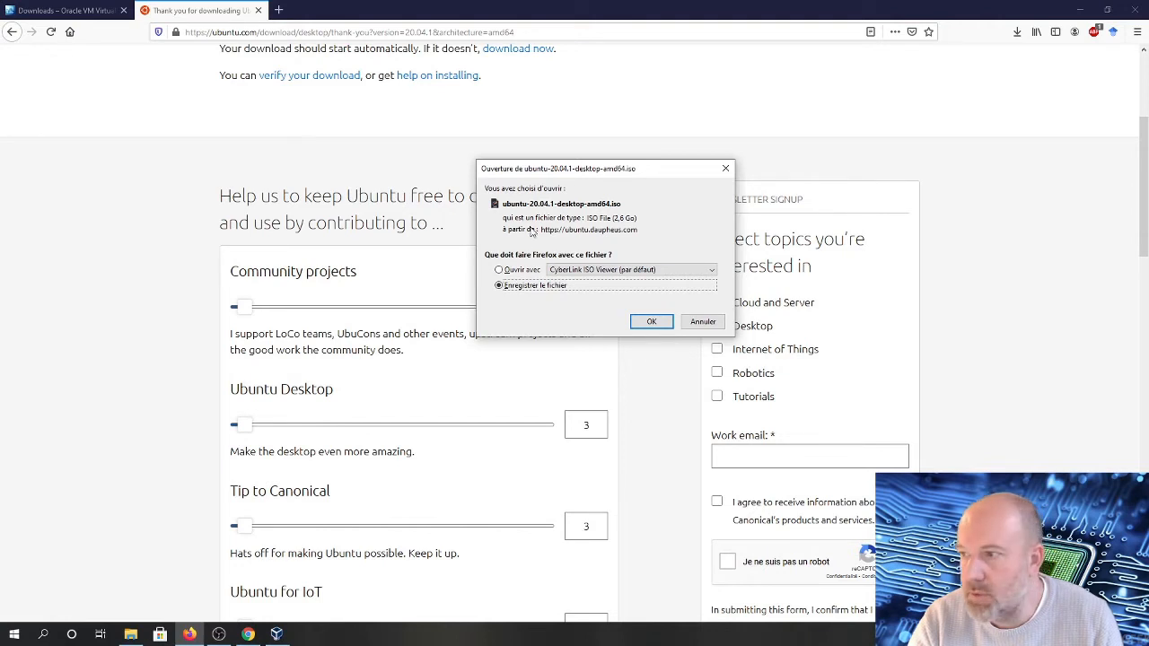
click(633, 322)
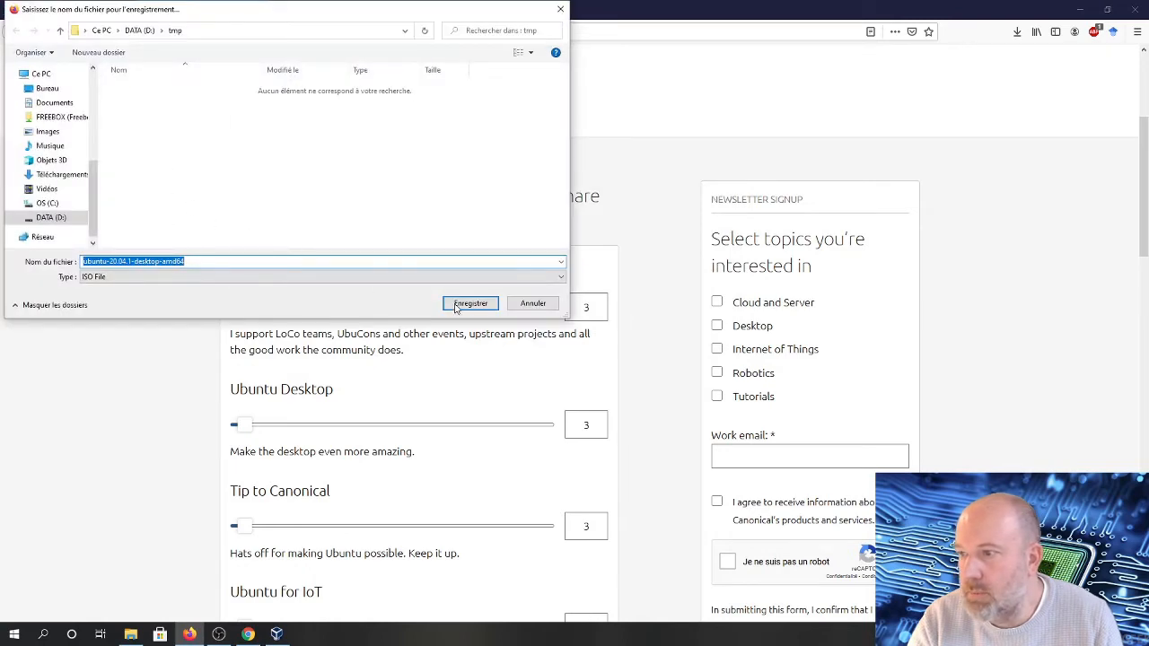
click(463, 306)
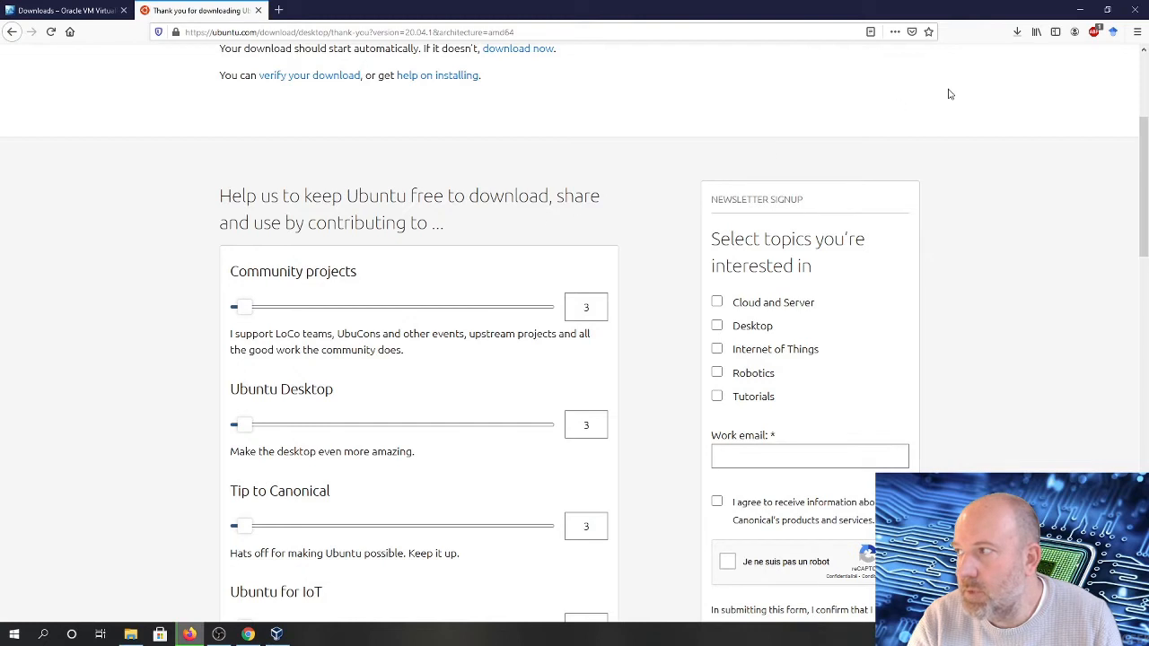
click(1017, 31)
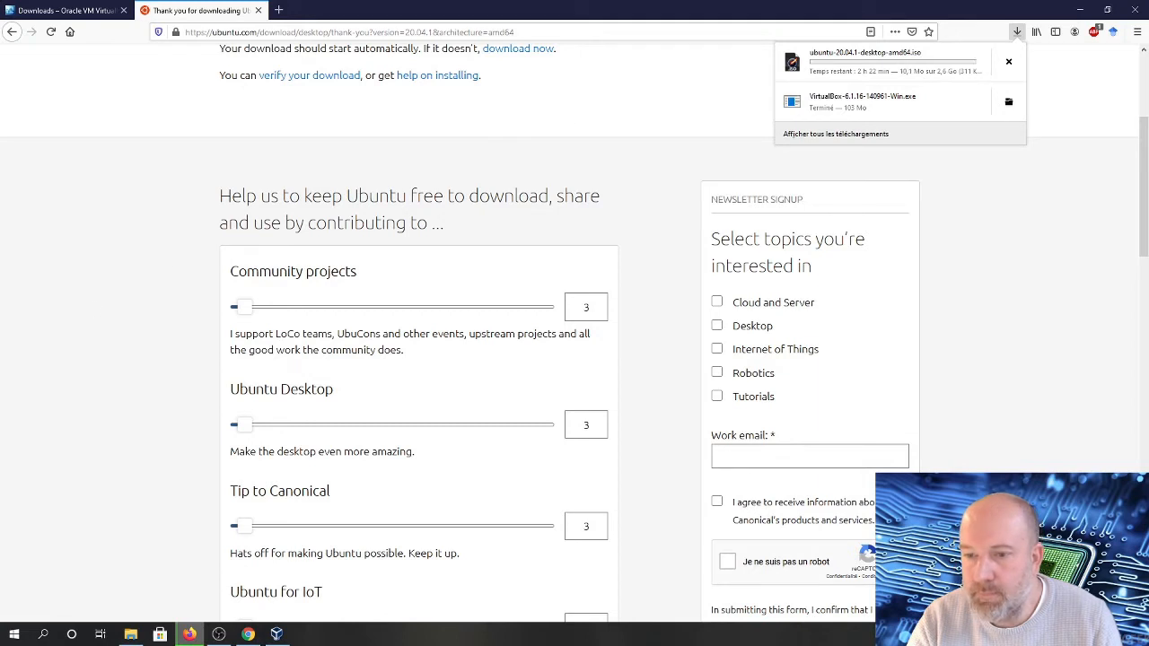
Switch to VirtualBox and start a new virtual machine named ubuntu_20_04 with type Linux, Ubuntu (64-bit)
key(alt+Tab)
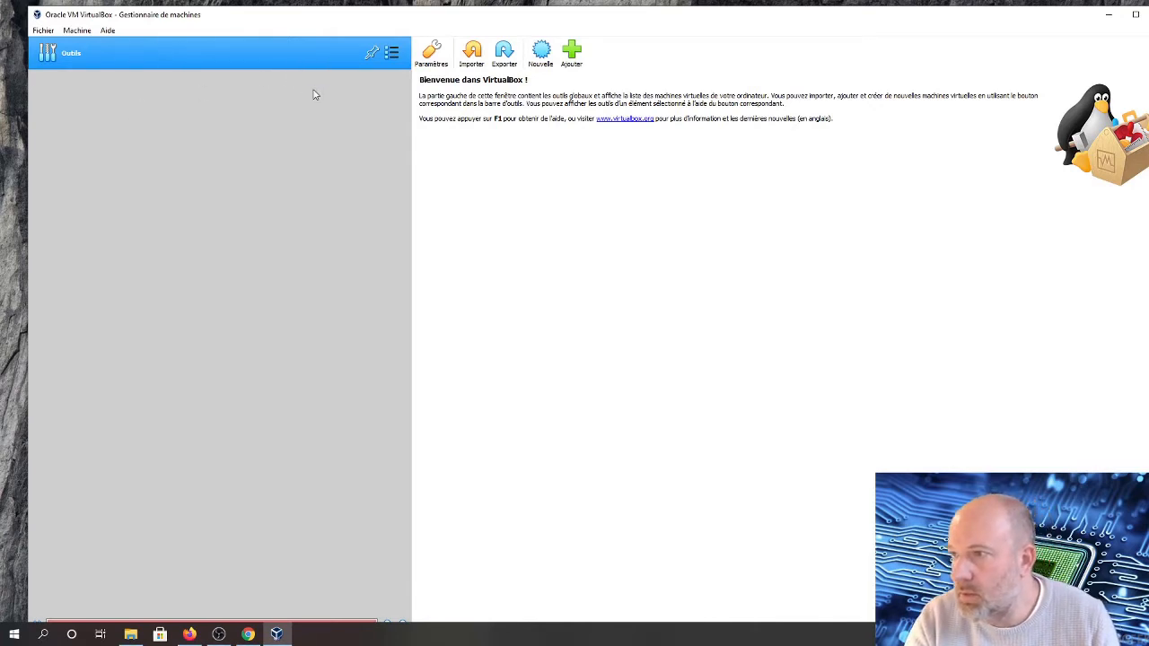
click(541, 54)
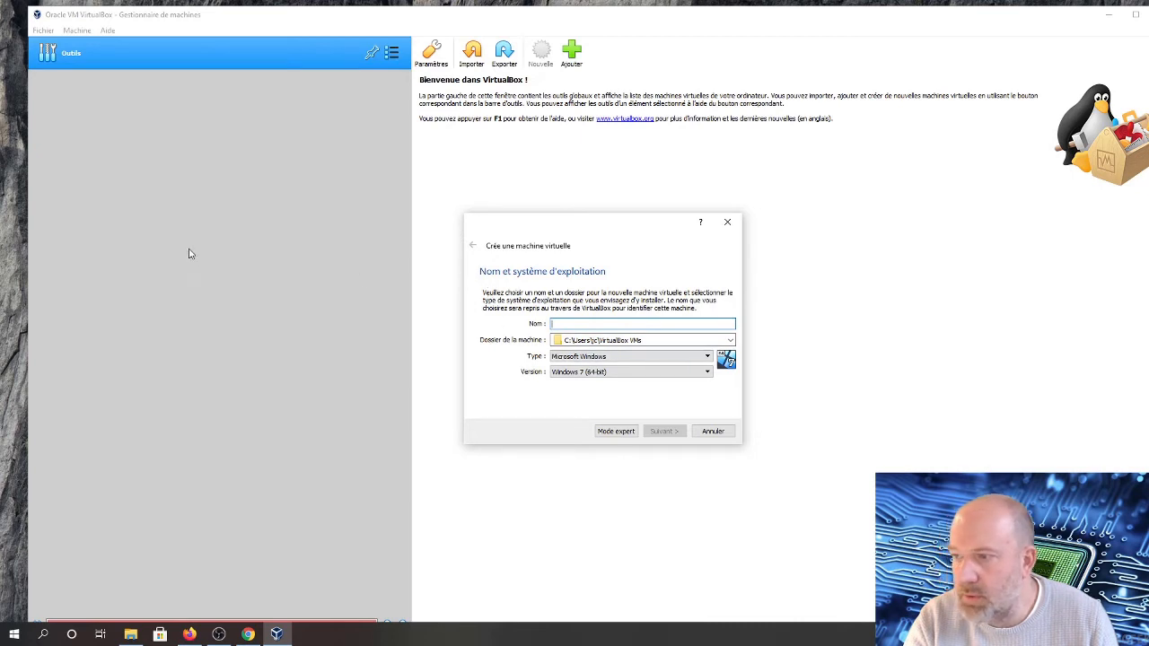
text(ubuntu_20_04)
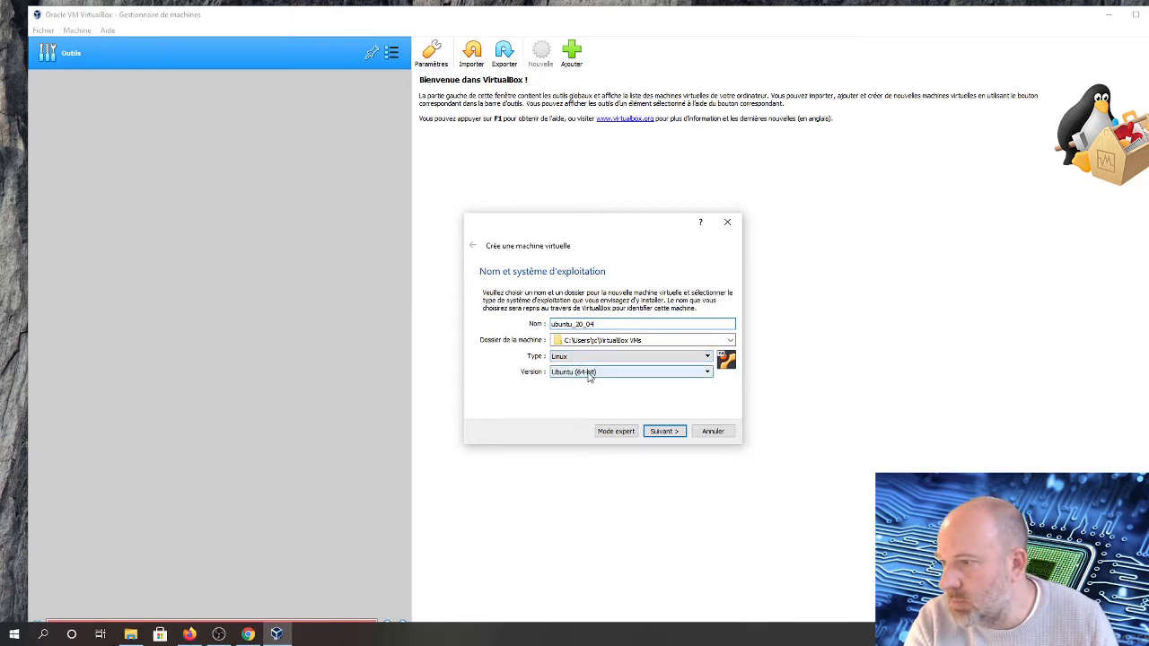
click(660, 432)
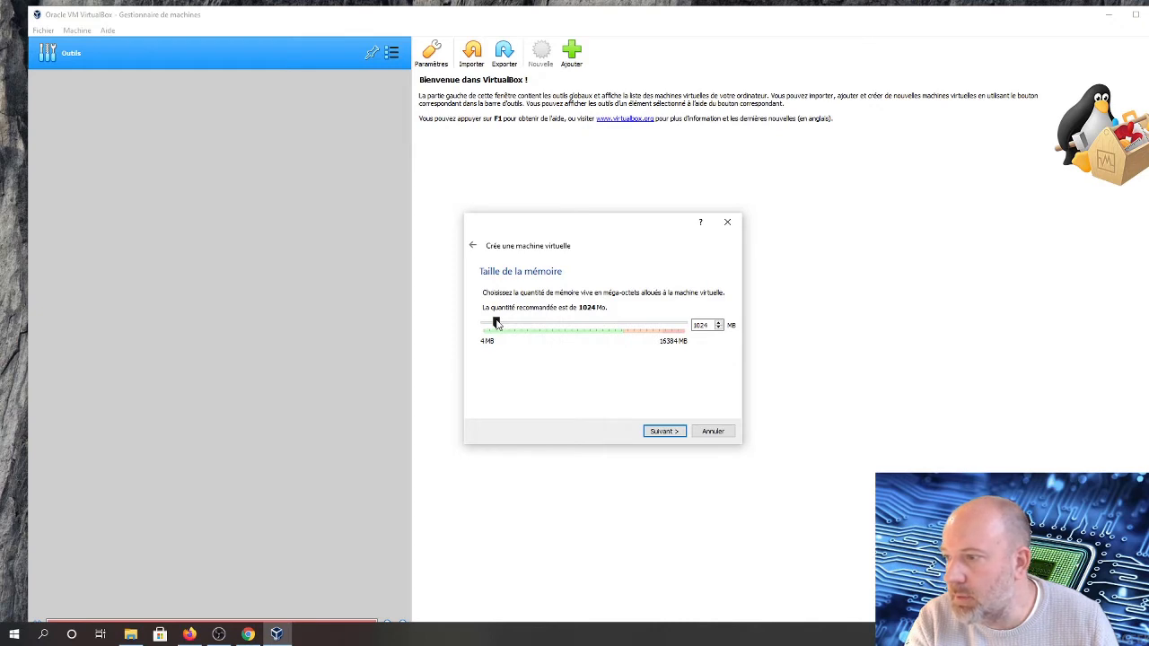
Set the new machine's memory size to 11152 MB
drag(496, 325, 622, 332)
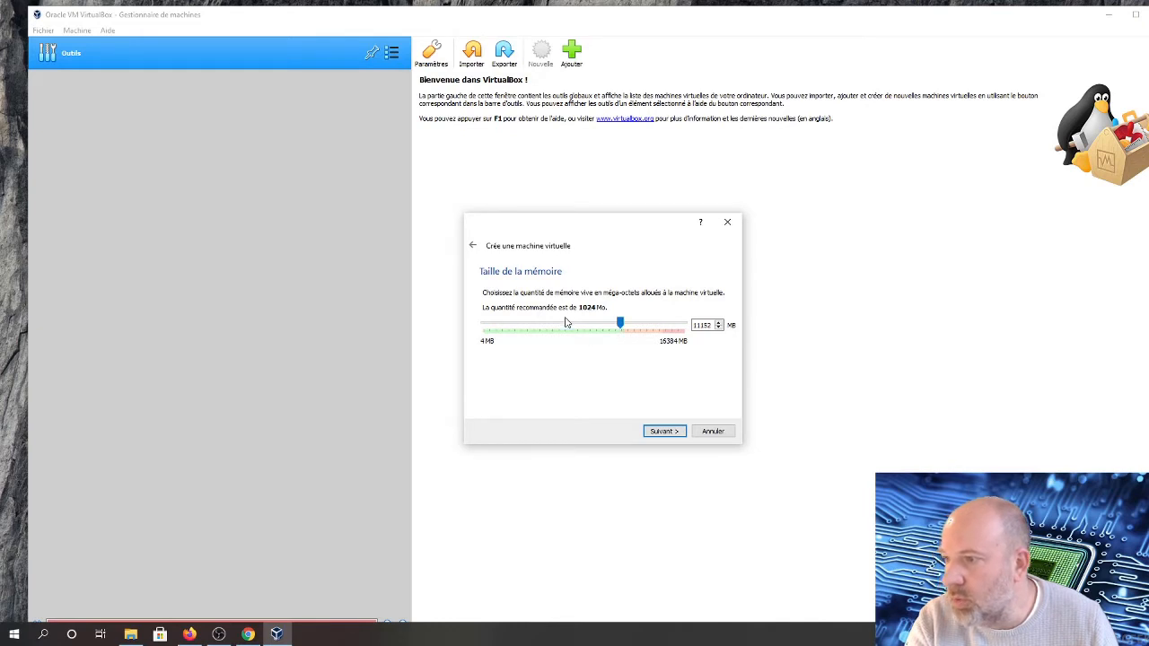
click(662, 431)
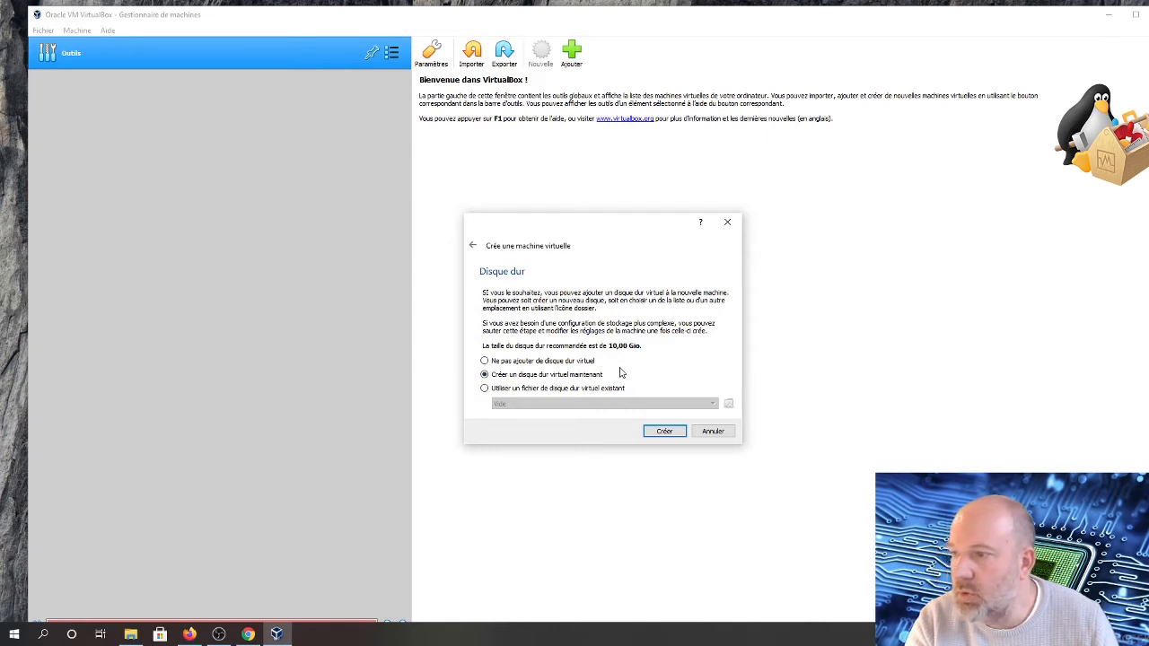
Create a dynamically allocated VDI virtual hard disk of 10,00 Gio for the machine
click(664, 432)
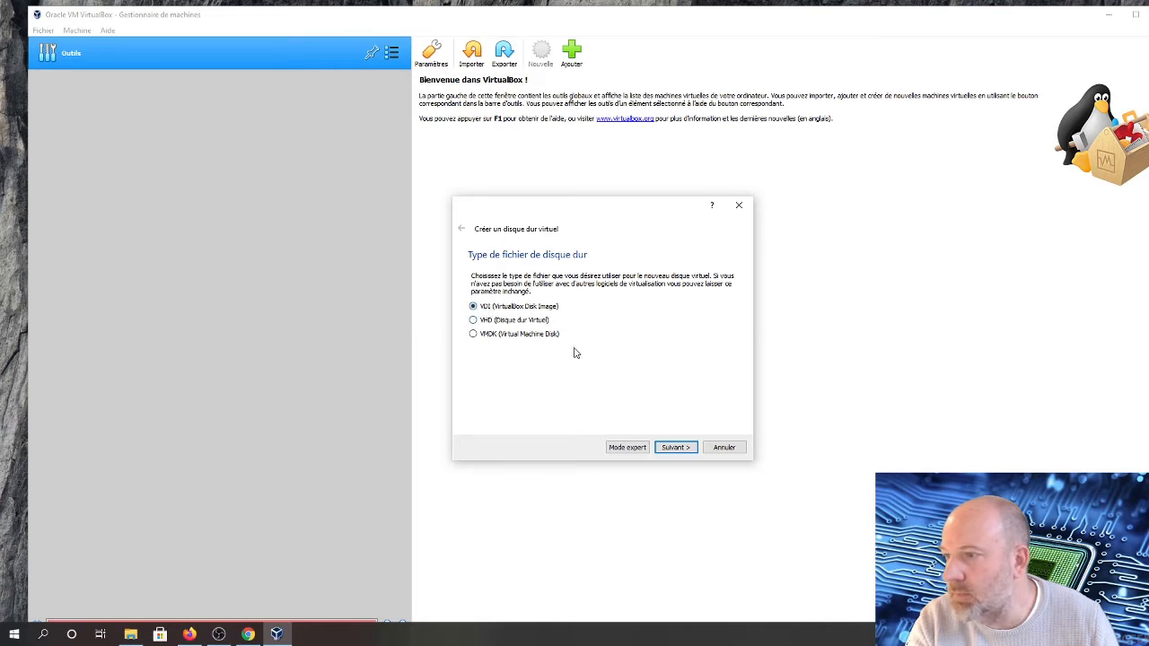
click(672, 448)
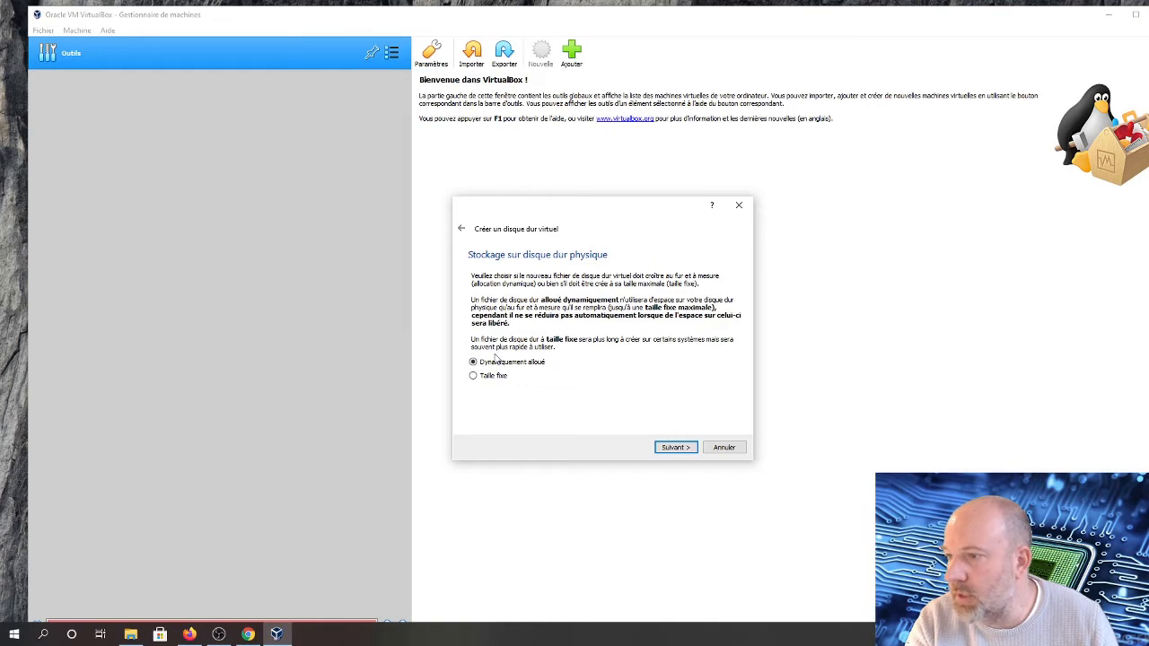
click(669, 451)
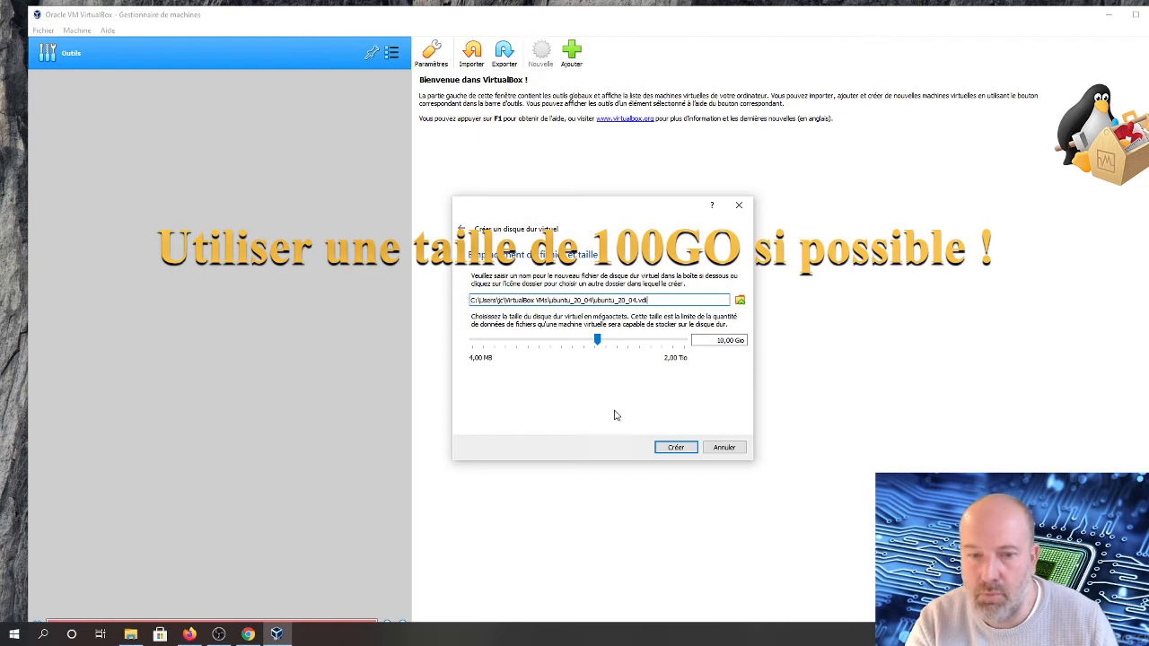
click(668, 448)
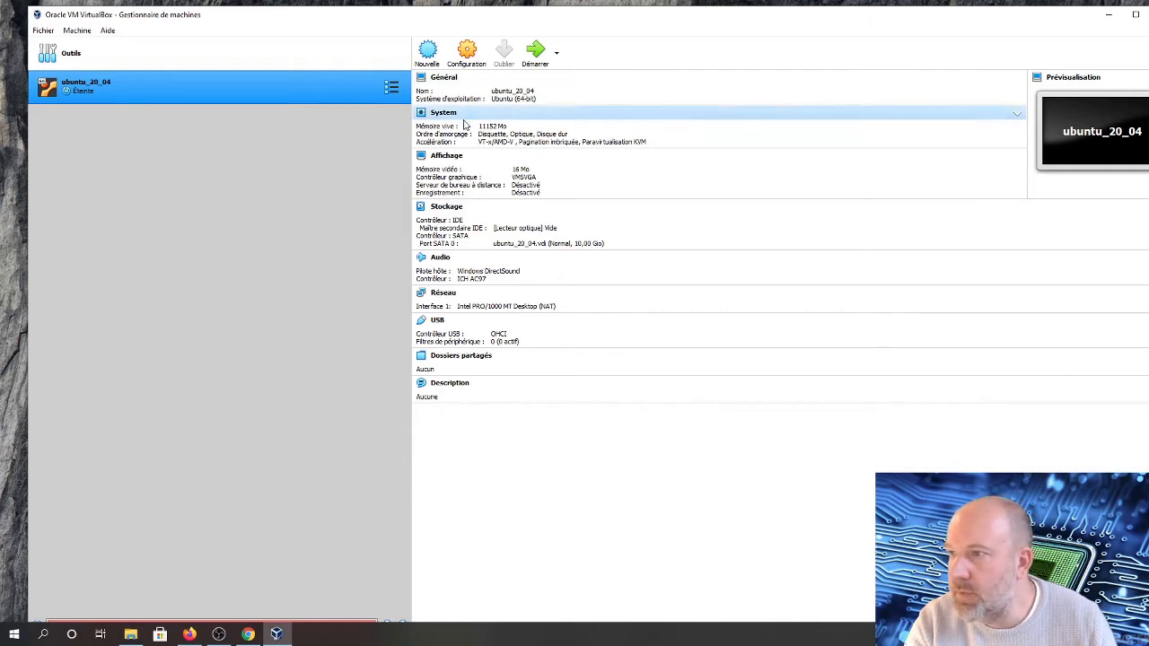
Open the machine's settings and set the base memory to 11199 MB
click(468, 57)
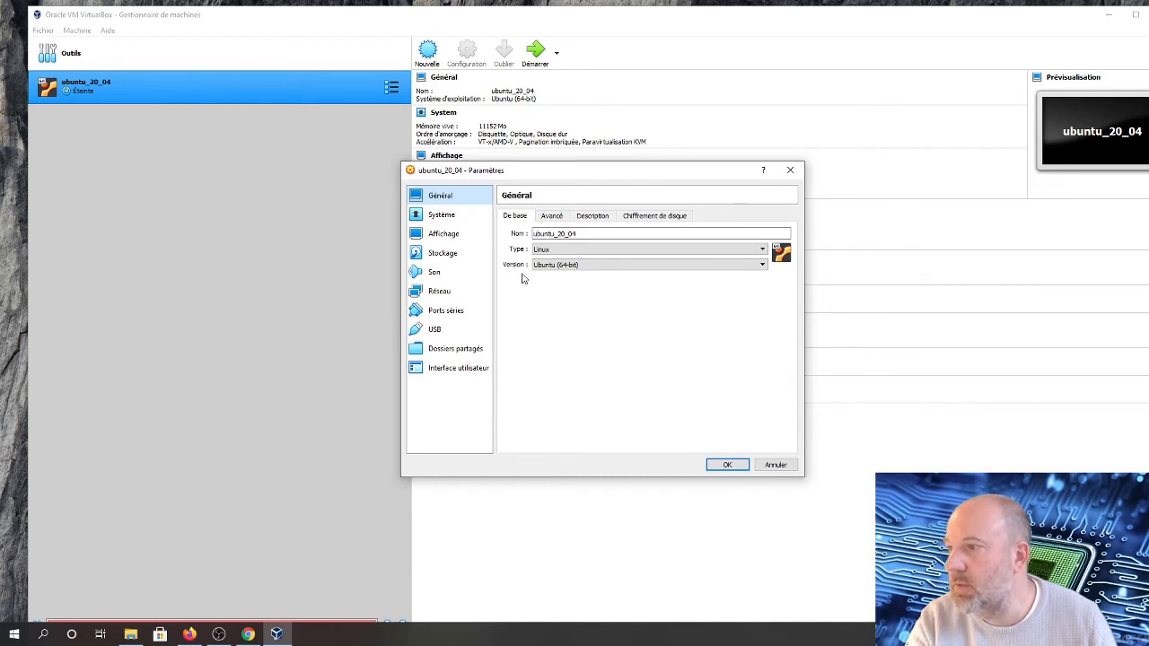
click(435, 217)
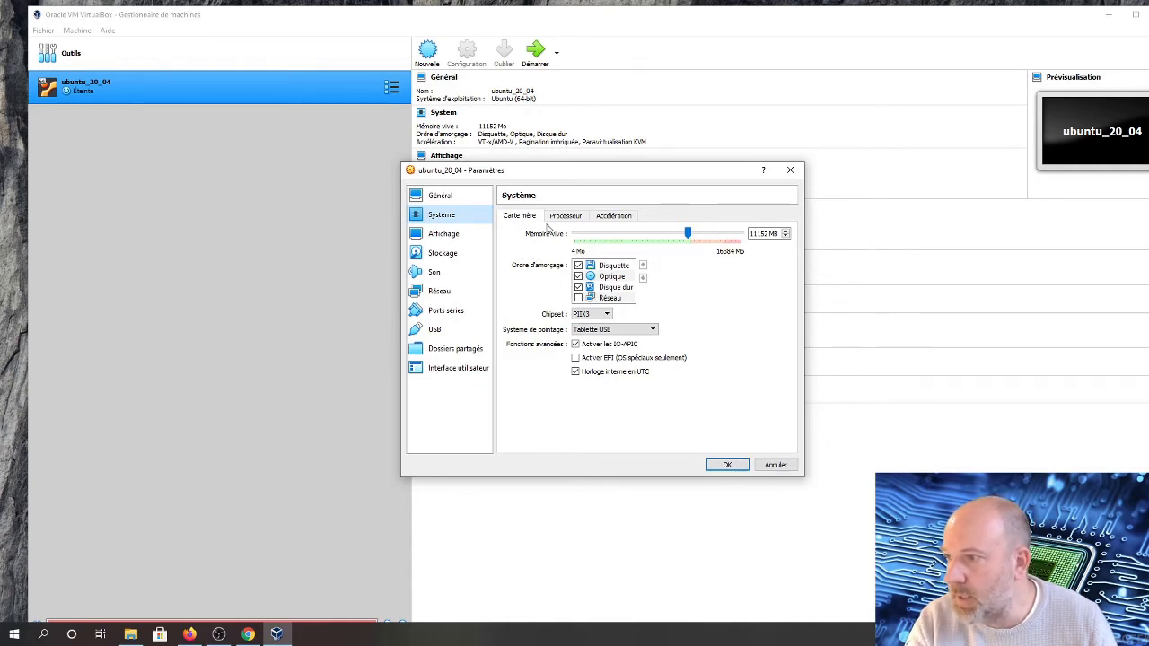
mouse_move(686, 233)
mouse_down()
mouse_move(662, 233)
mouse_move(690, 237)
mouse_up()
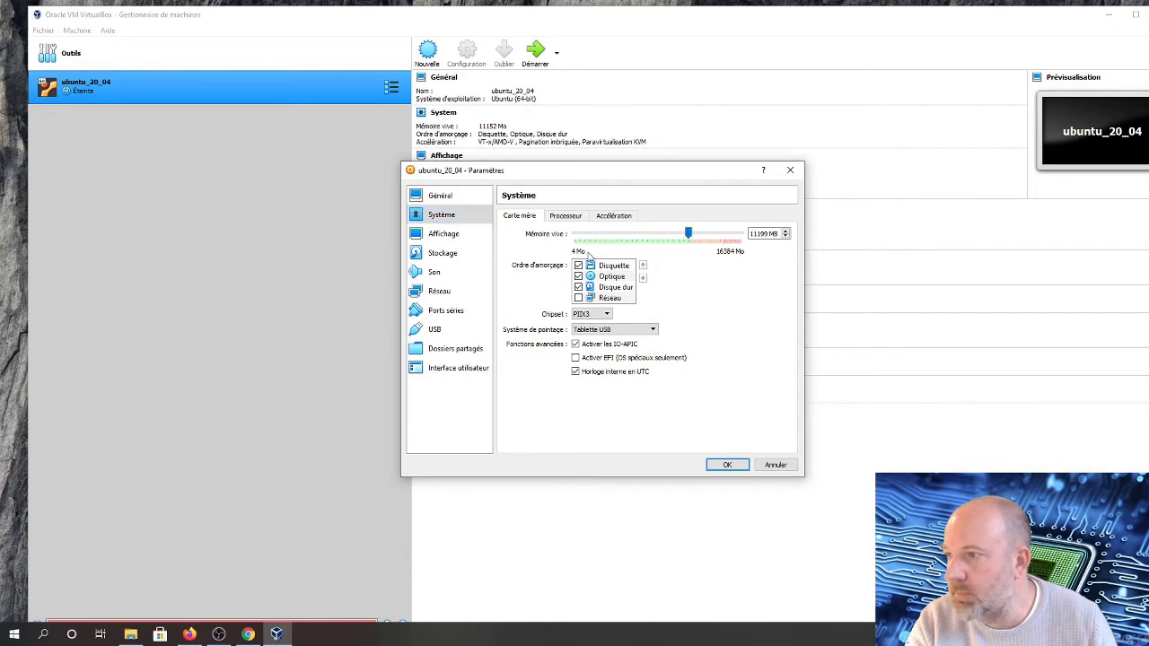
Give the machine 4 processors and limit the execution cap to 80%
click(566, 217)
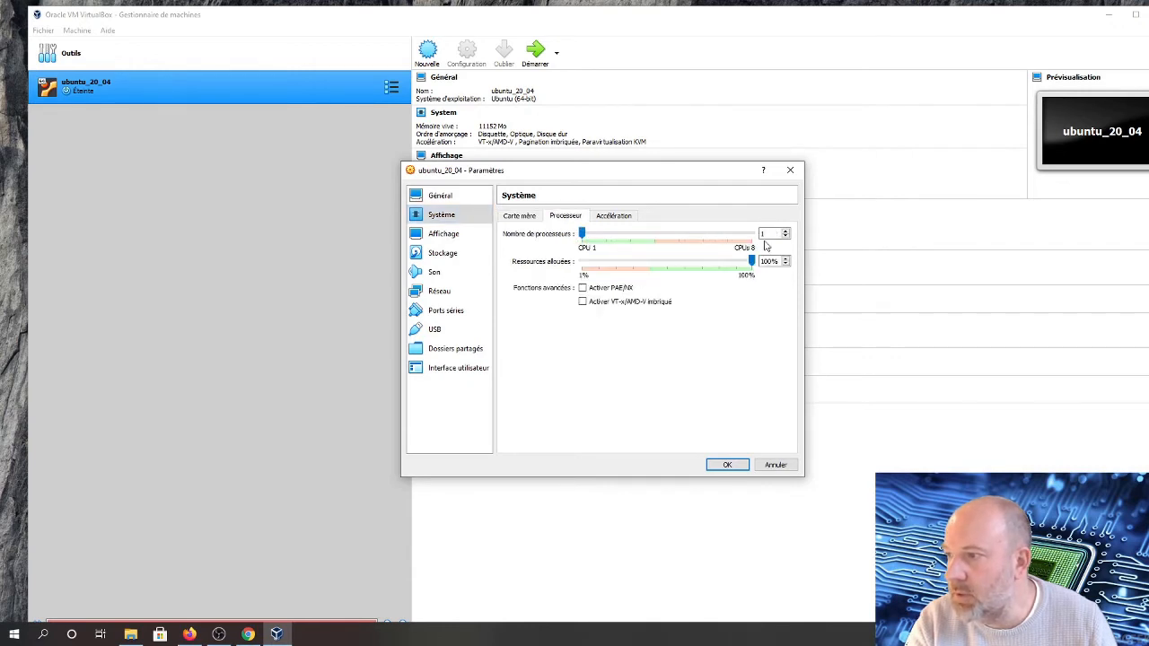
drag(594, 235, 655, 233)
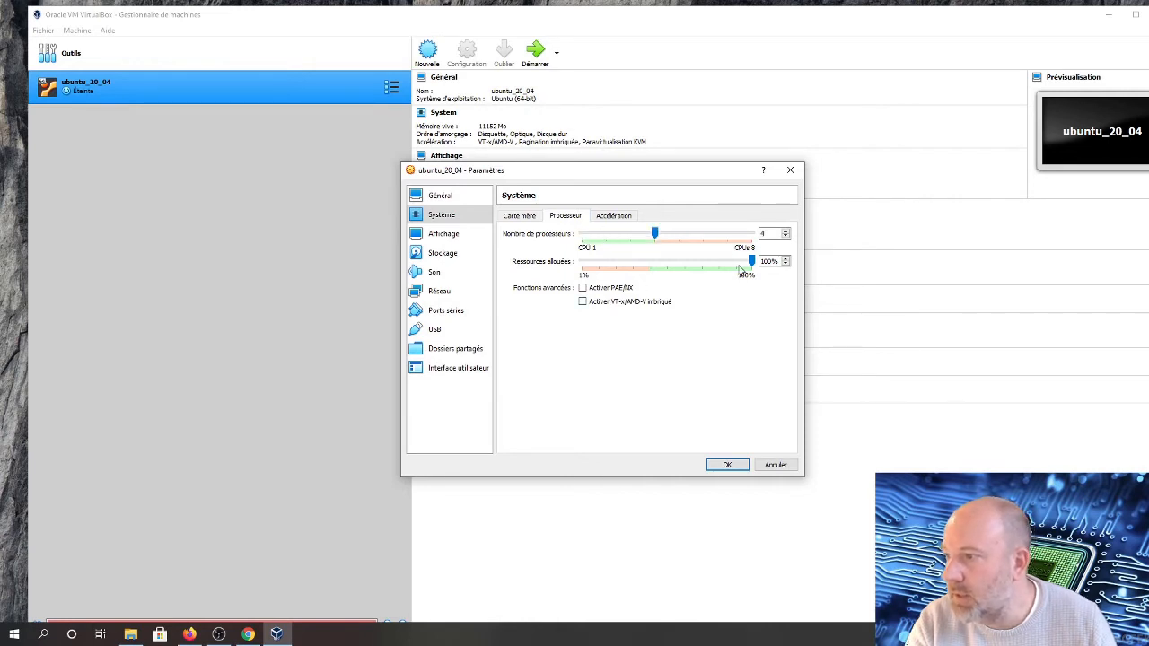
drag(751, 261, 718, 273)
click(605, 220)
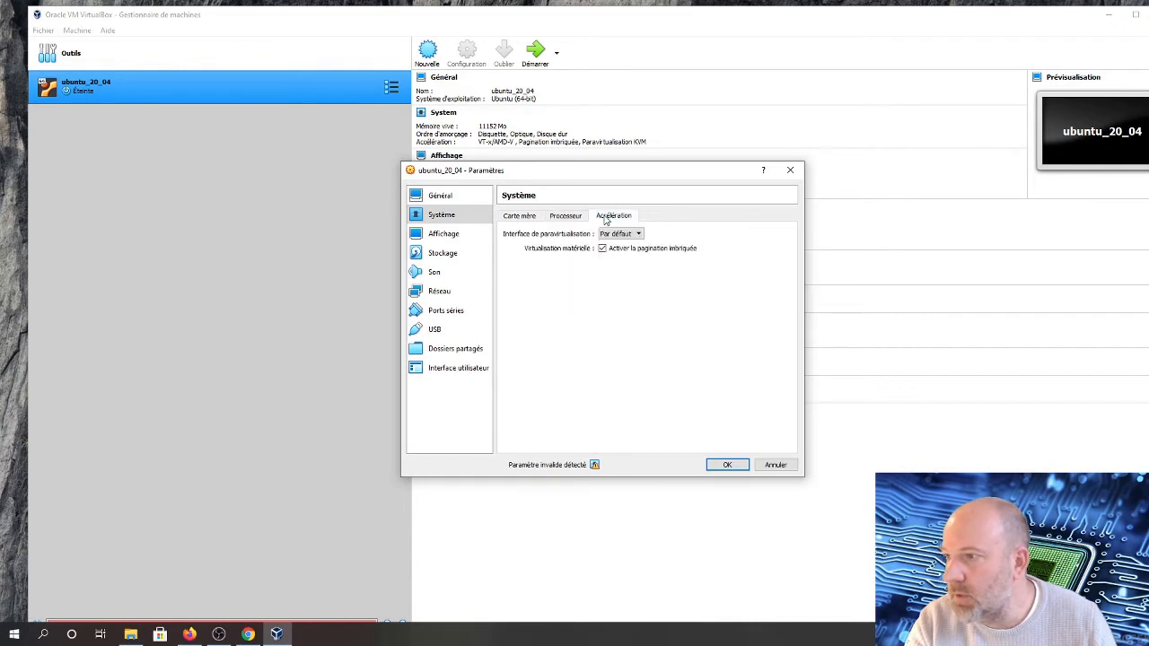
click(572, 225)
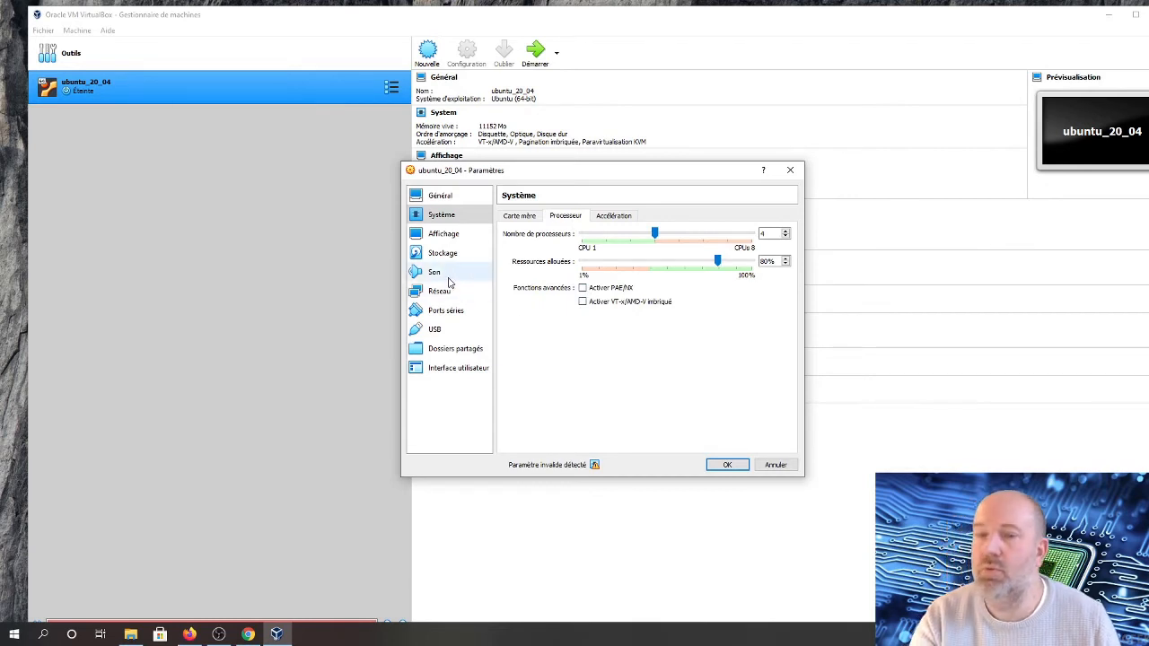
Set the display's video memory to 64 MB
click(439, 238)
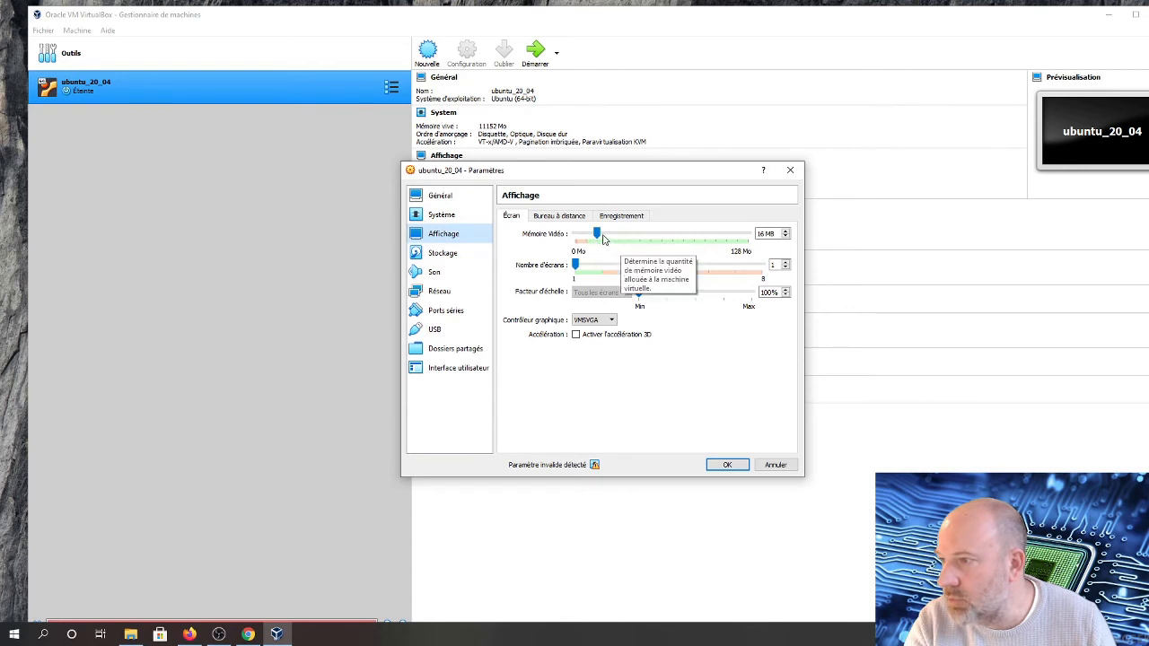
drag(597, 234, 665, 242)
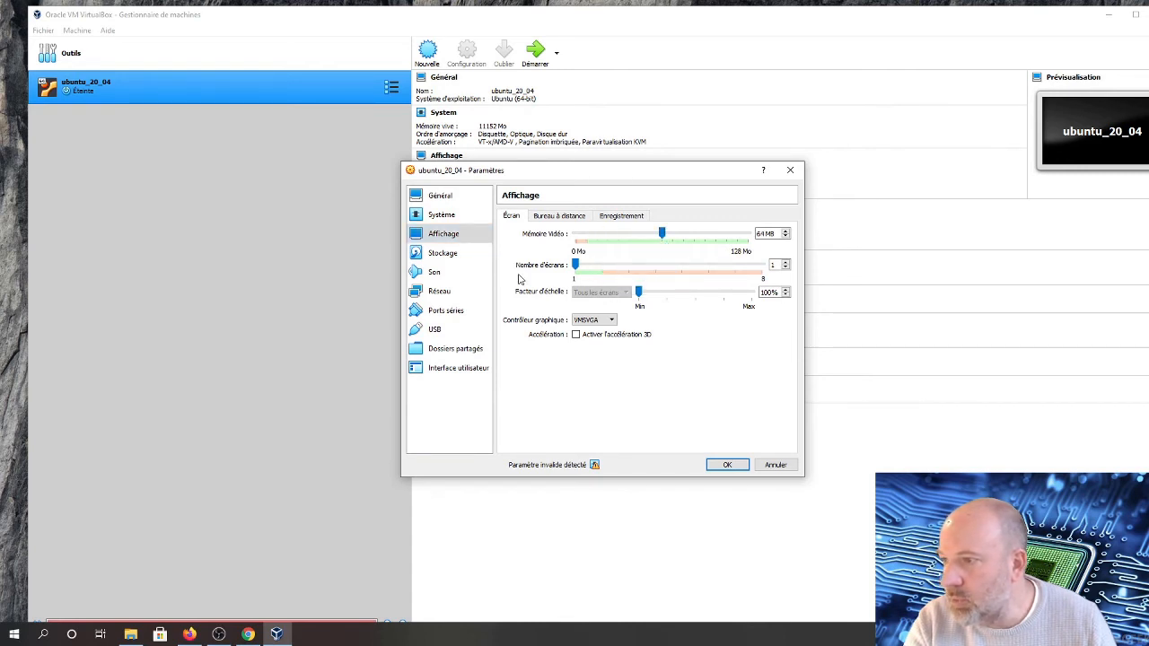
click(557, 220)
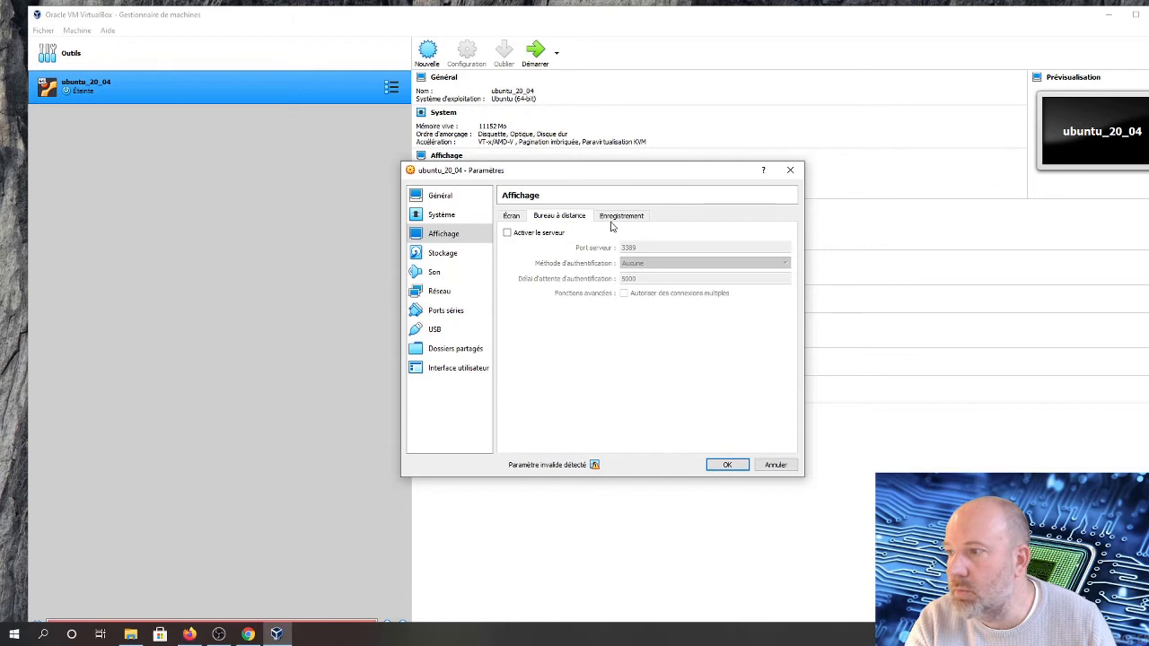
click(611, 221)
click(517, 223)
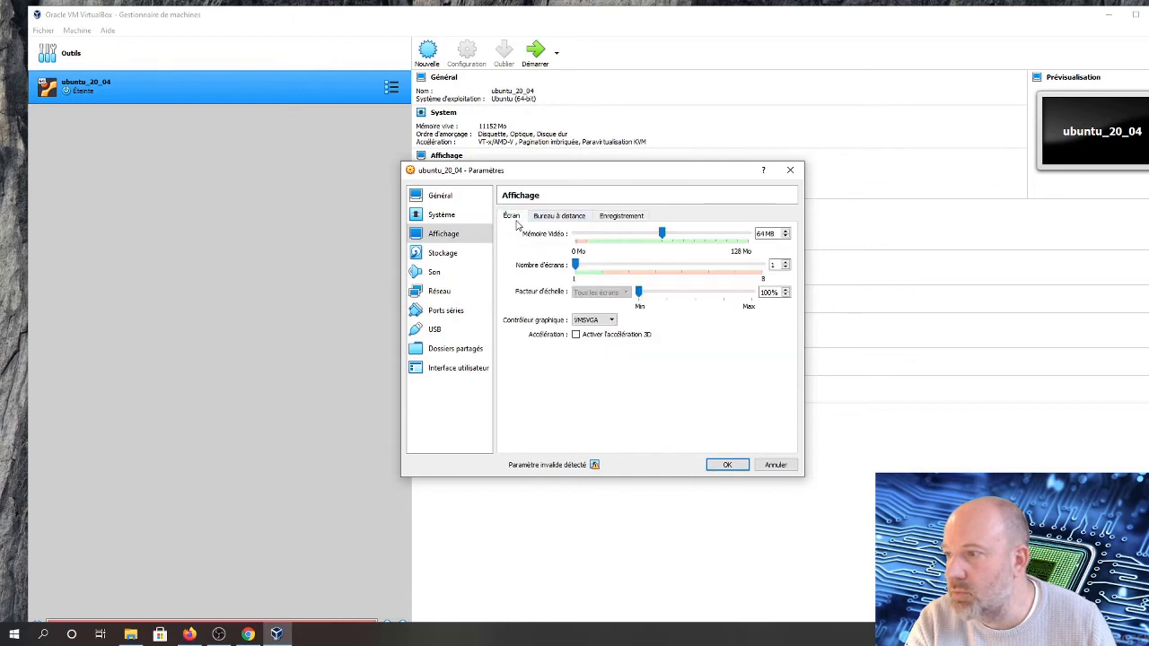
Attach the ubuntu-20.04.1-desktop-amd64 ISO from D:\tmp as an optical drive on the IDE controller
click(439, 258)
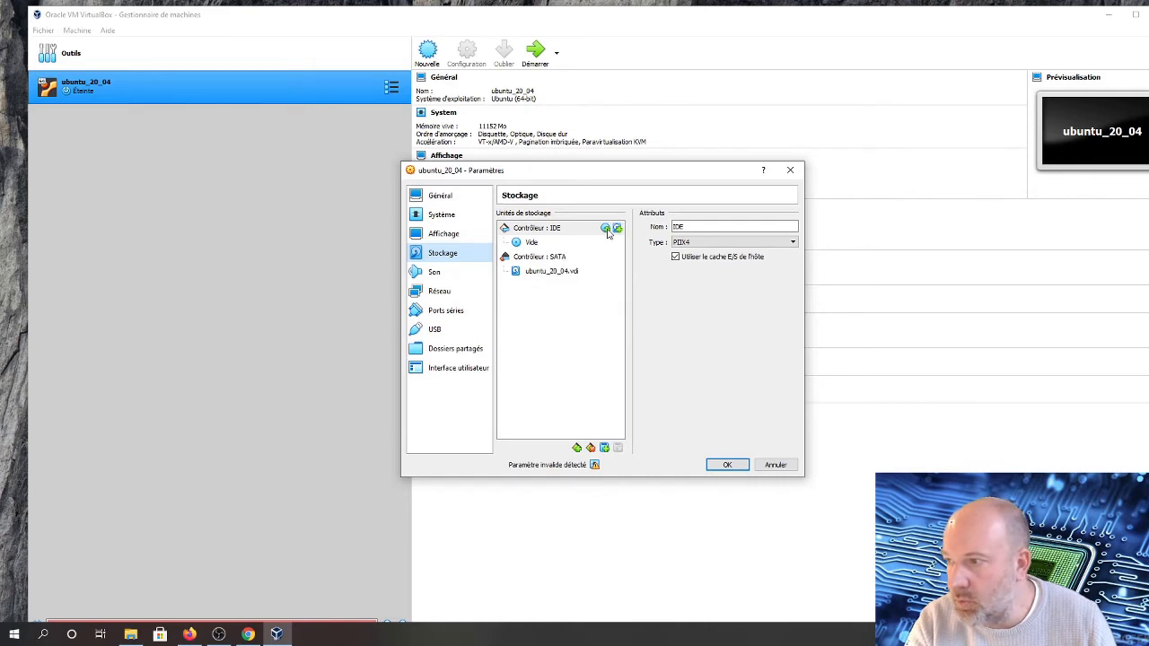
click(605, 229)
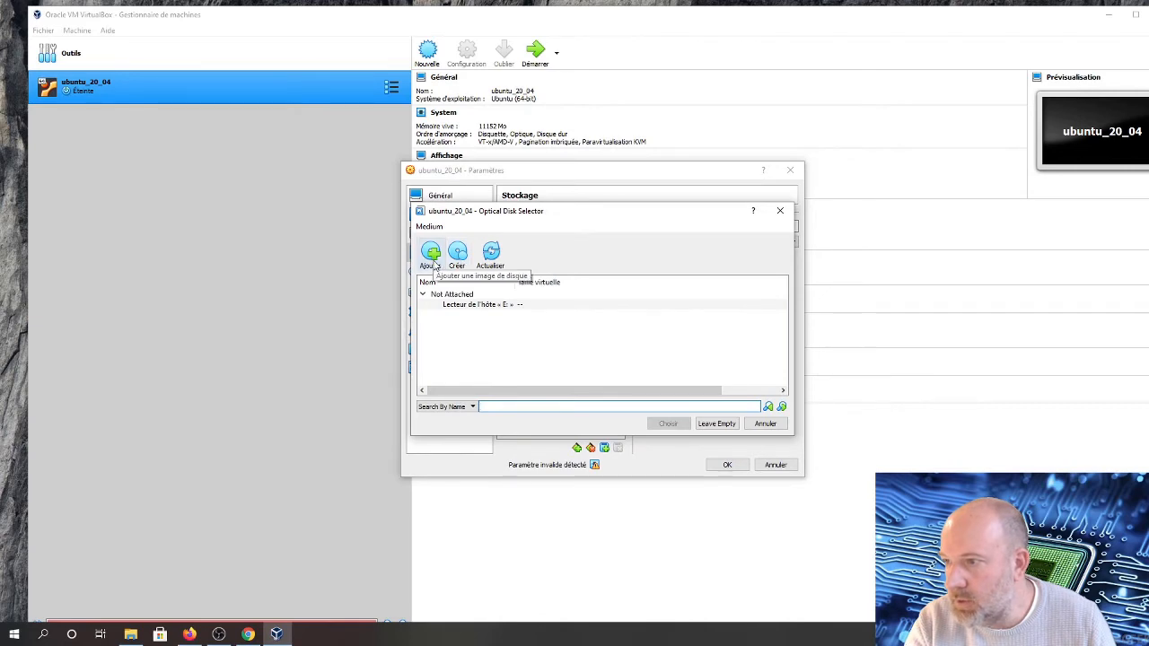
click(457, 255)
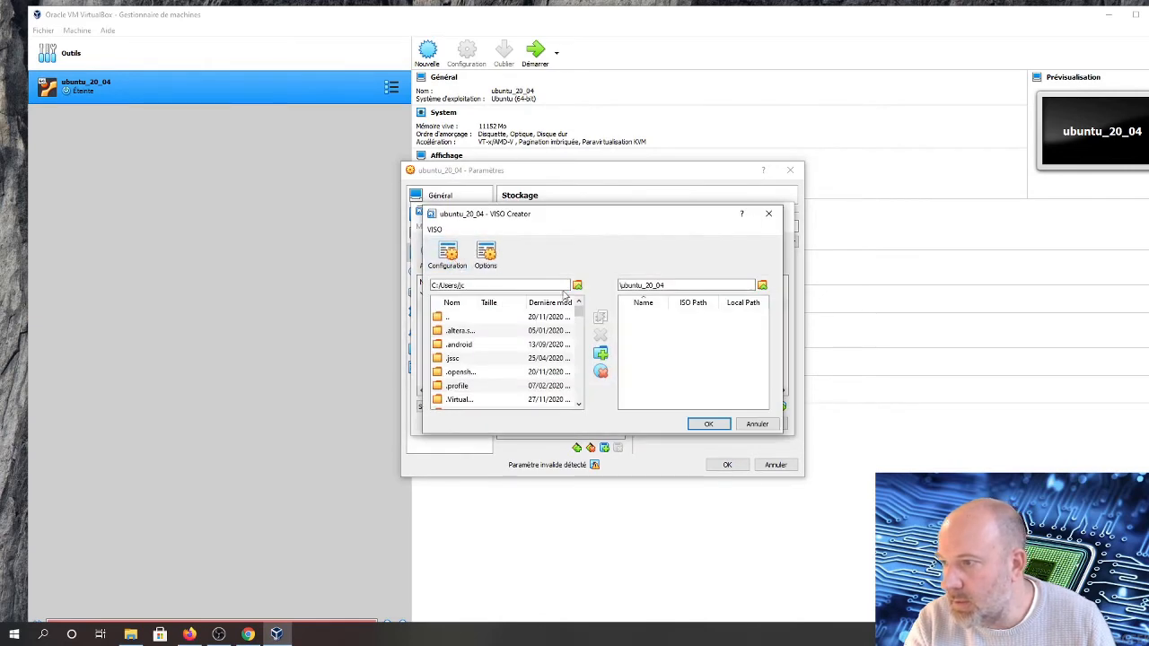
click(759, 424)
click(431, 255)
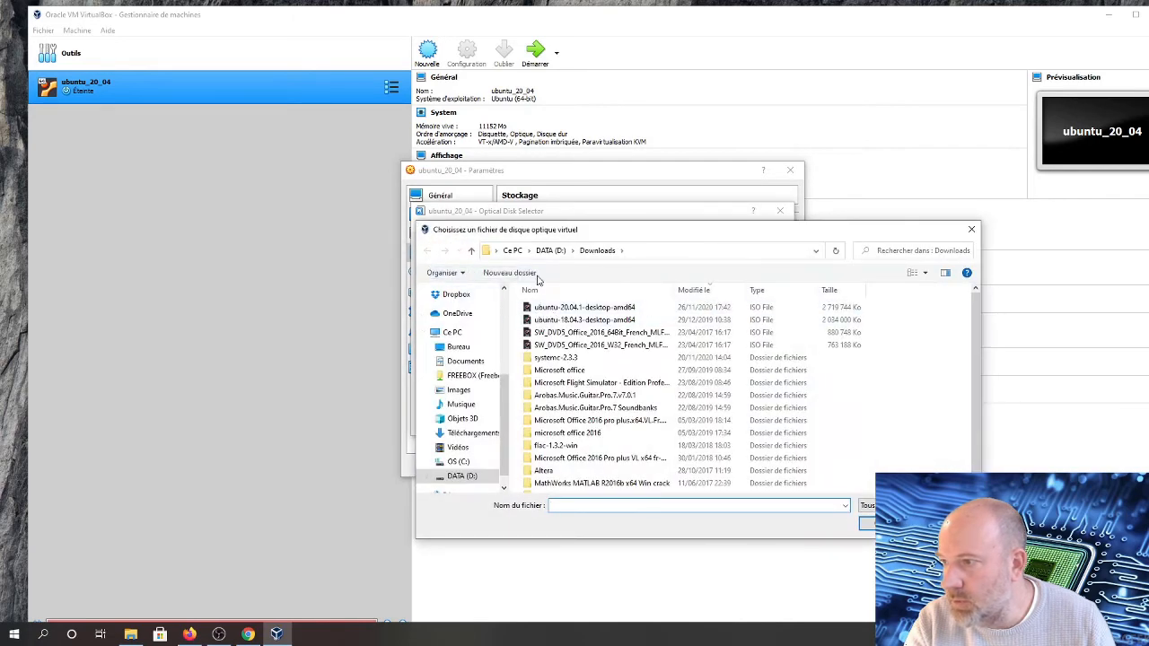
click(544, 255)
scroll(561, 424, down, 1)
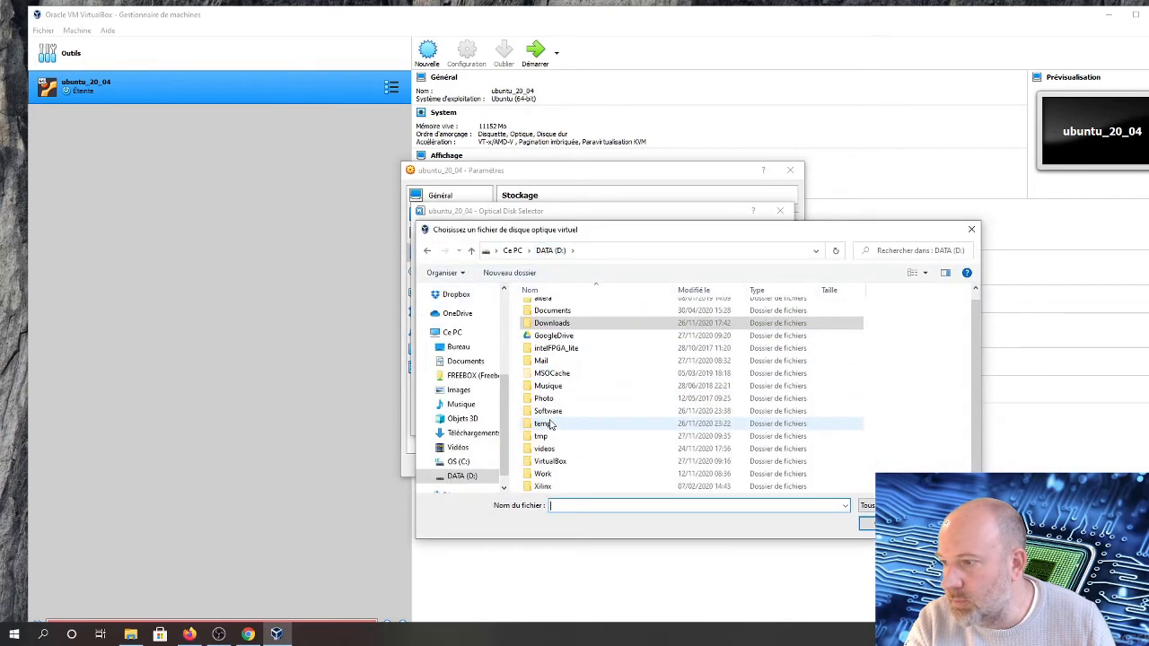
click(544, 437)
double_click(544, 437)
click(544, 311)
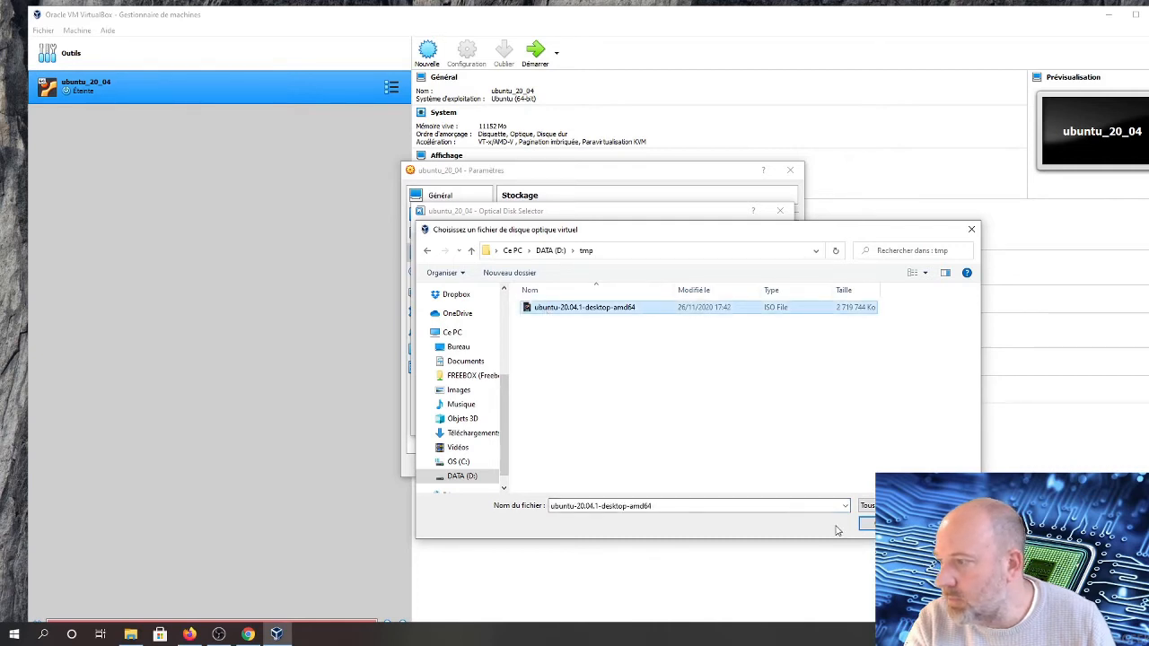
click(867, 525)
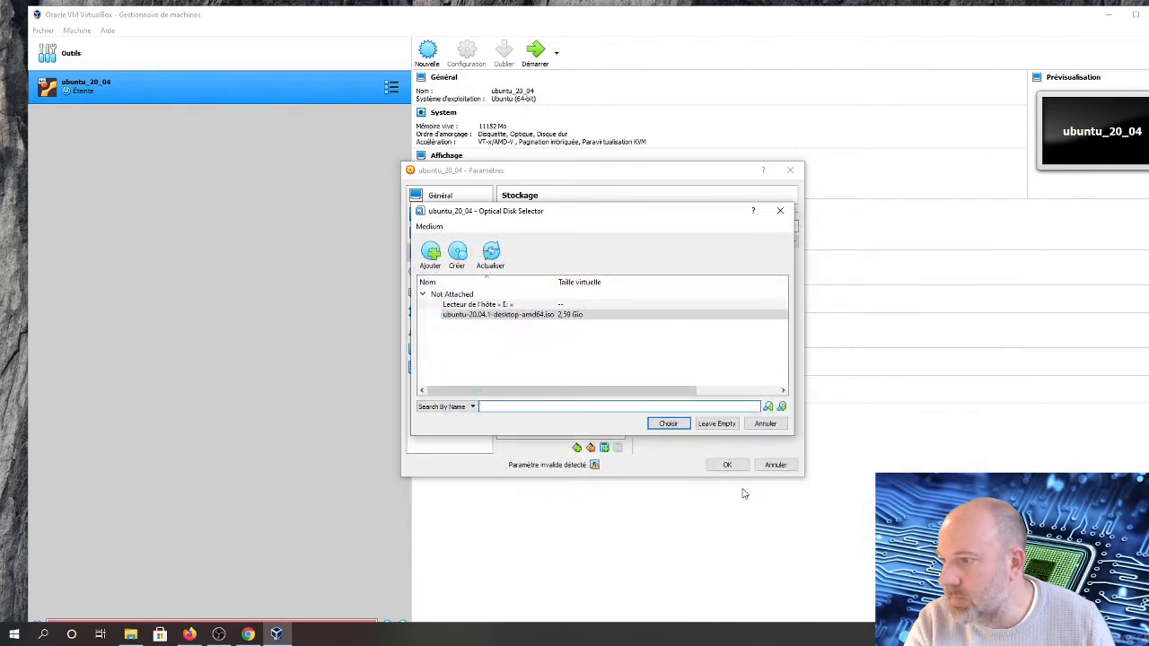
click(666, 423)
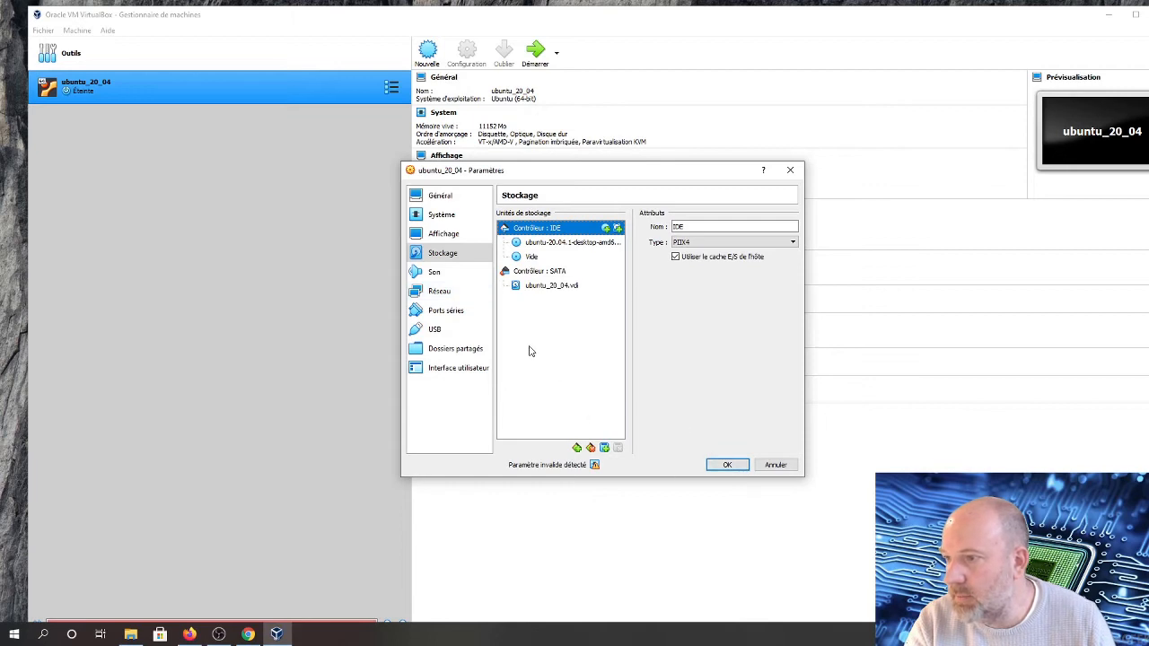
Enable serial port 1 and apply the machine's settings
click(435, 276)
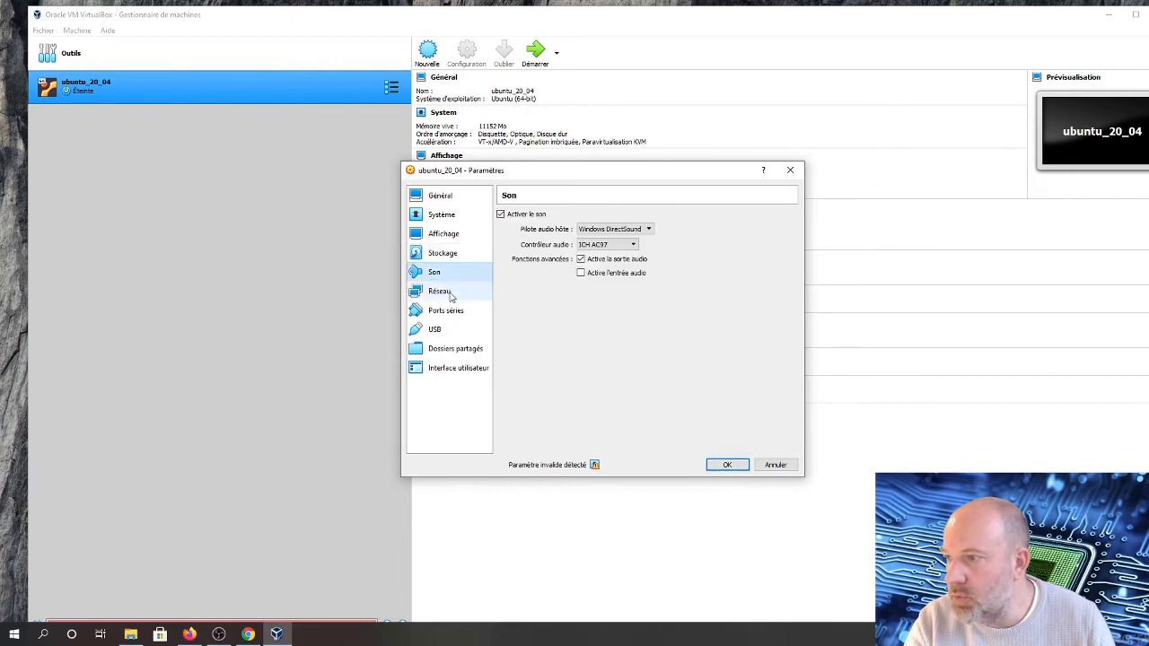
click(440, 296)
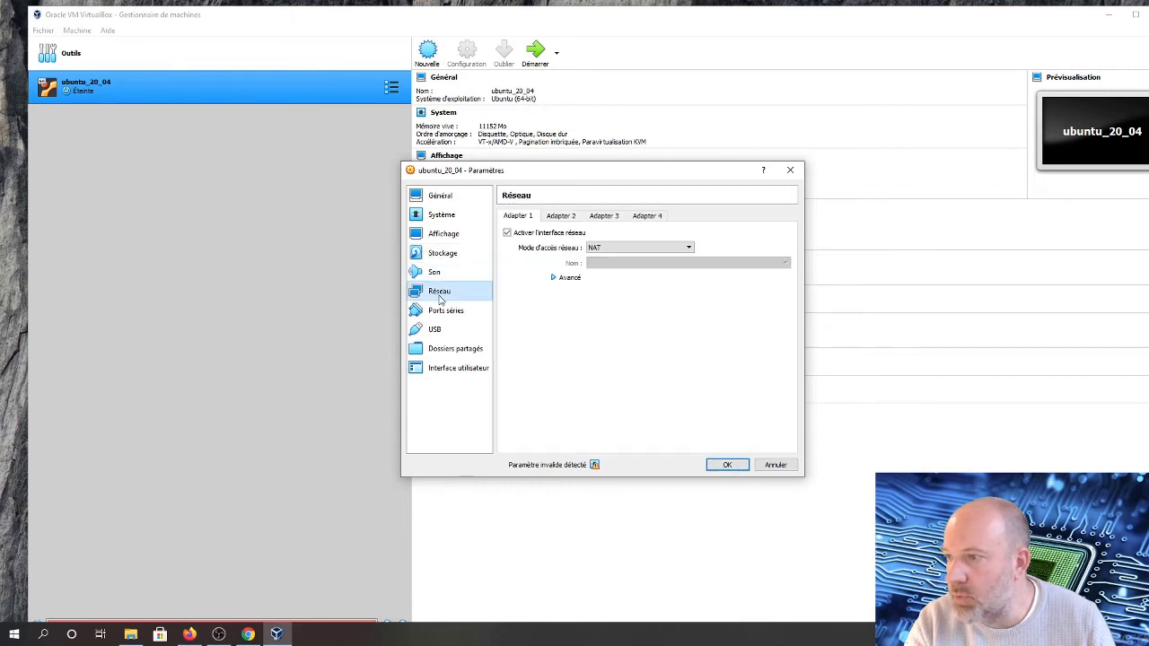
click(460, 310)
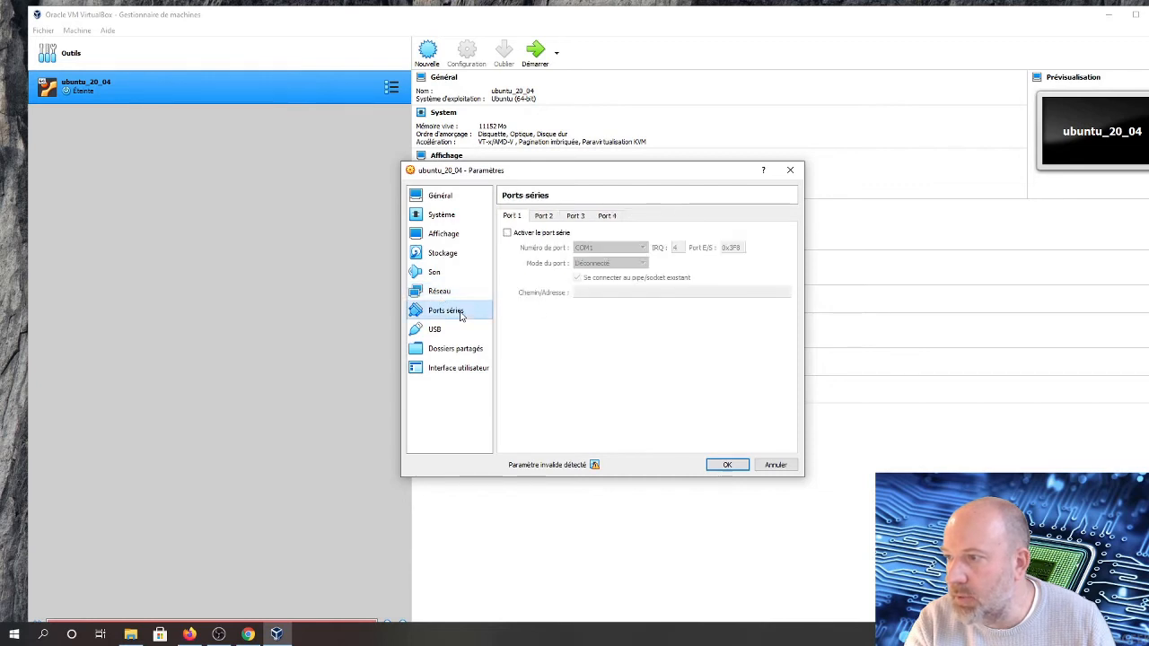
click(507, 234)
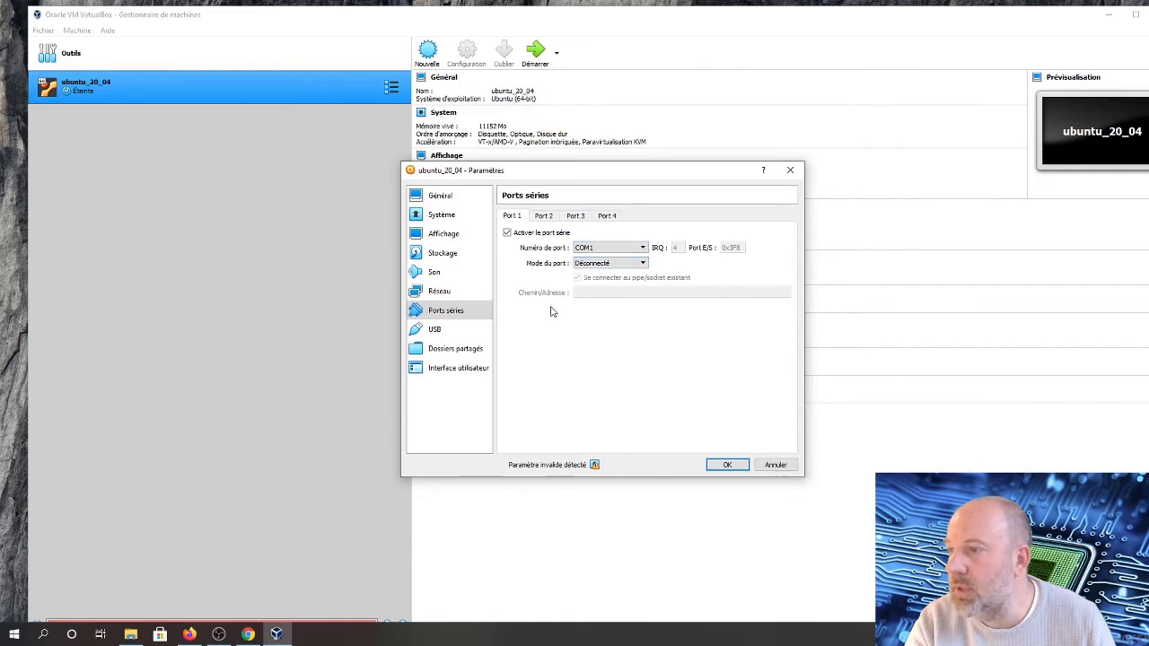
click(437, 337)
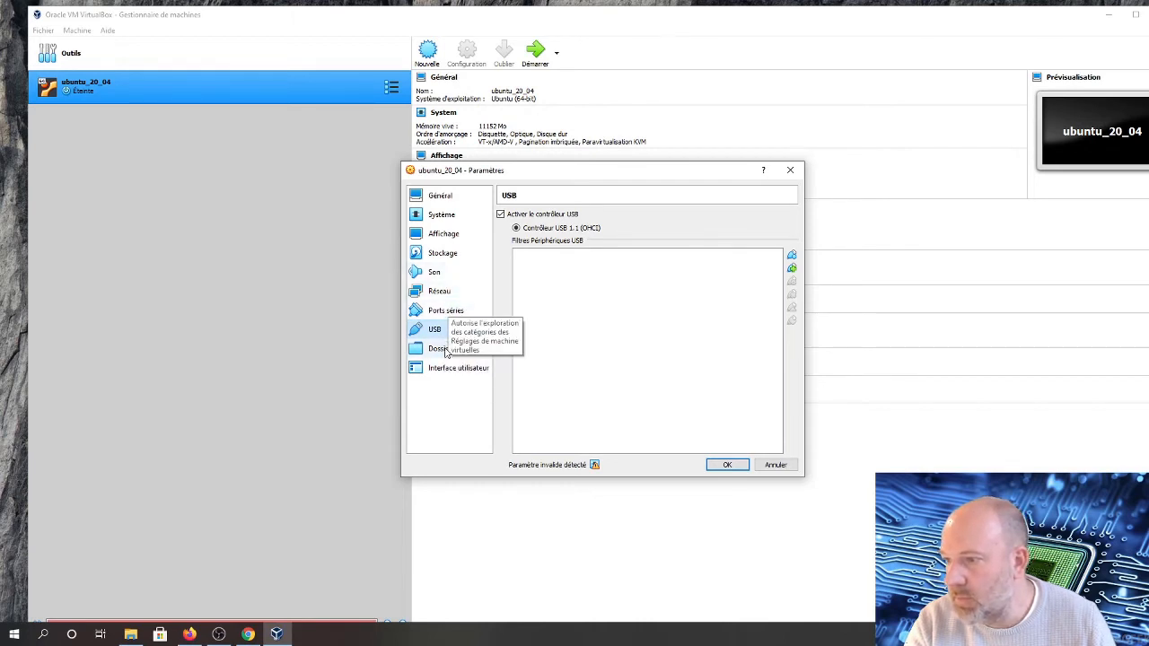
click(725, 466)
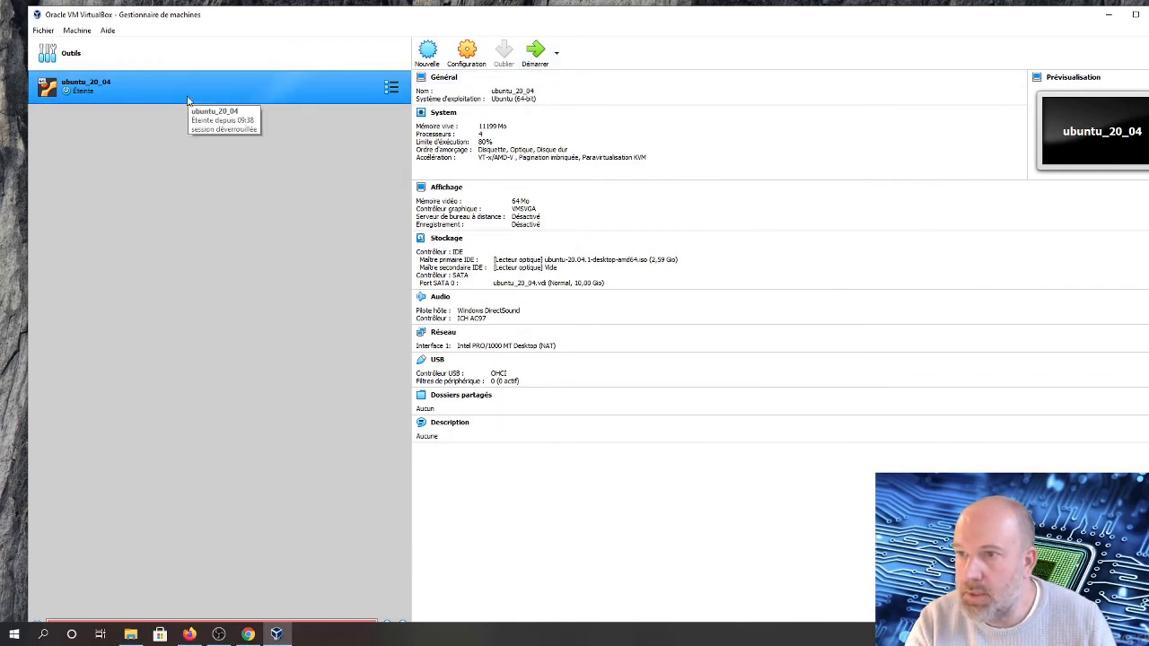
Start the virtual machine, switch the installer language to Français and choose Installer Ubuntu
click(534, 54)
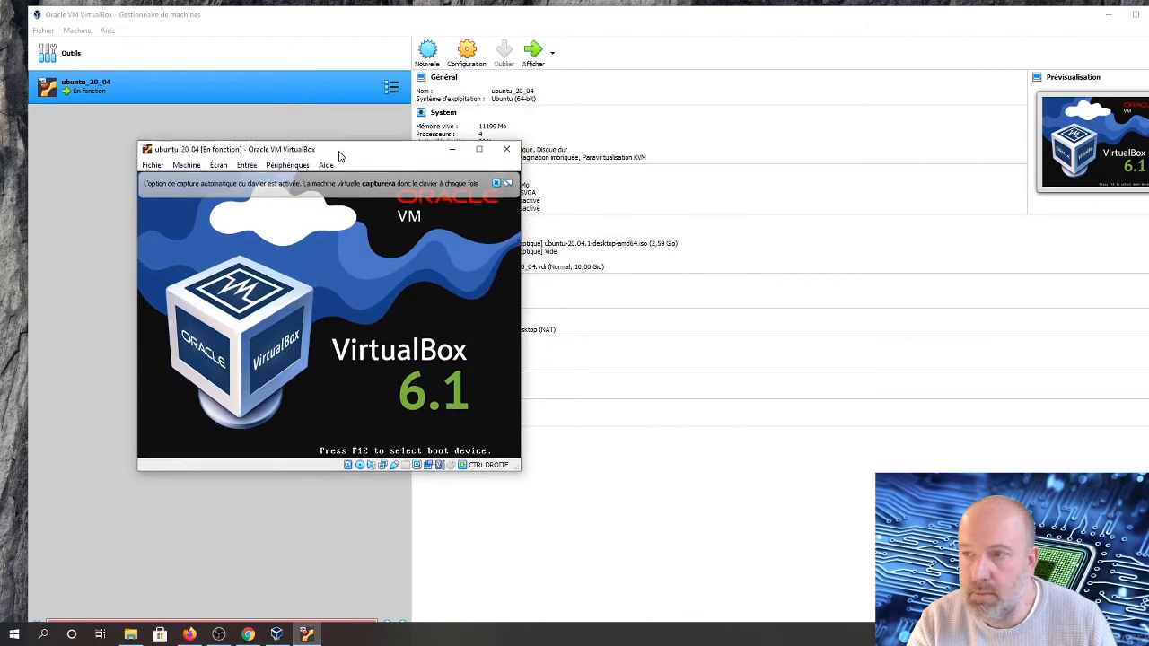
drag(353, 158, 493, 129)
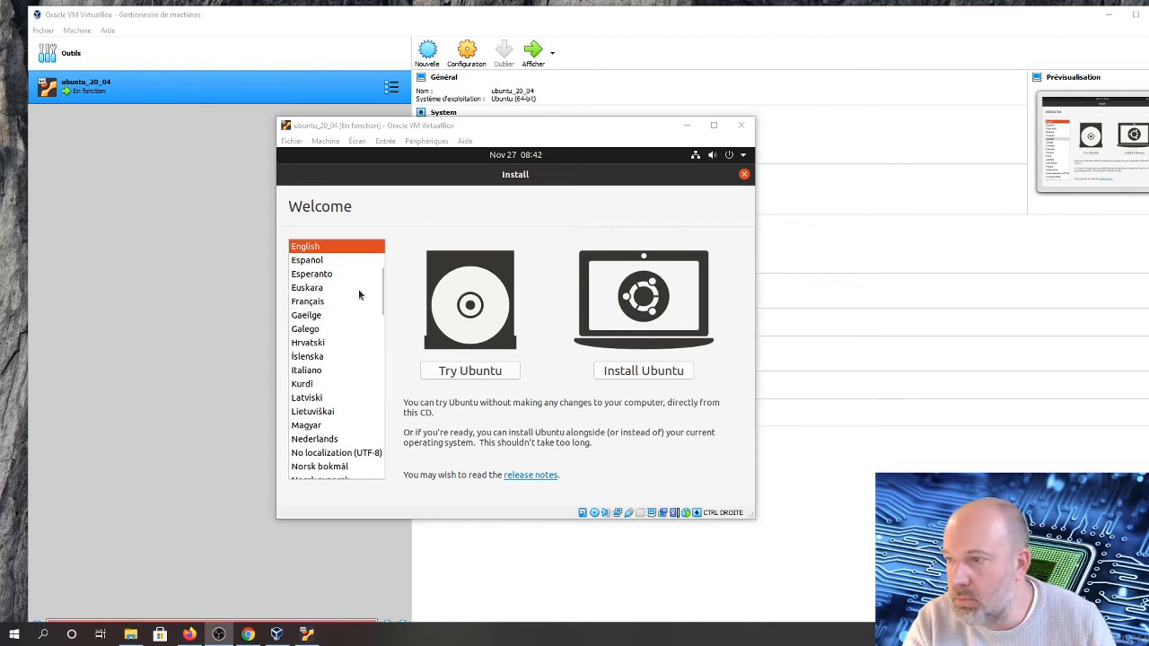
click(314, 305)
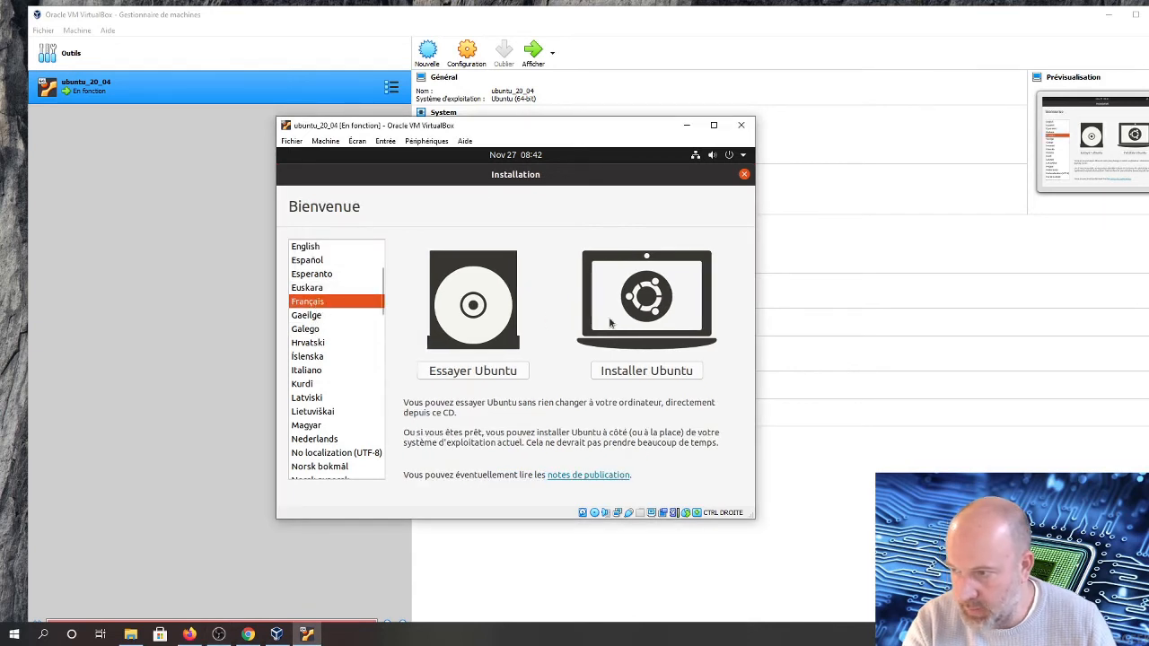
click(639, 376)
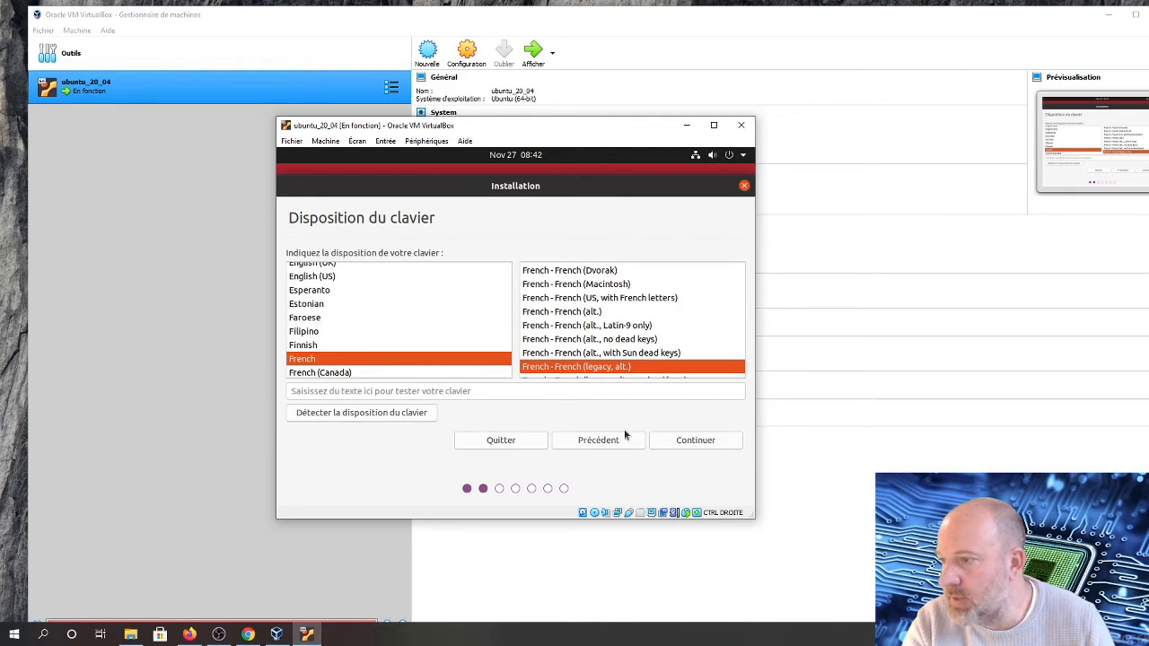
Continue the installation with the French keyboard, normal installation, disk erase and Paris time zone
click(691, 441)
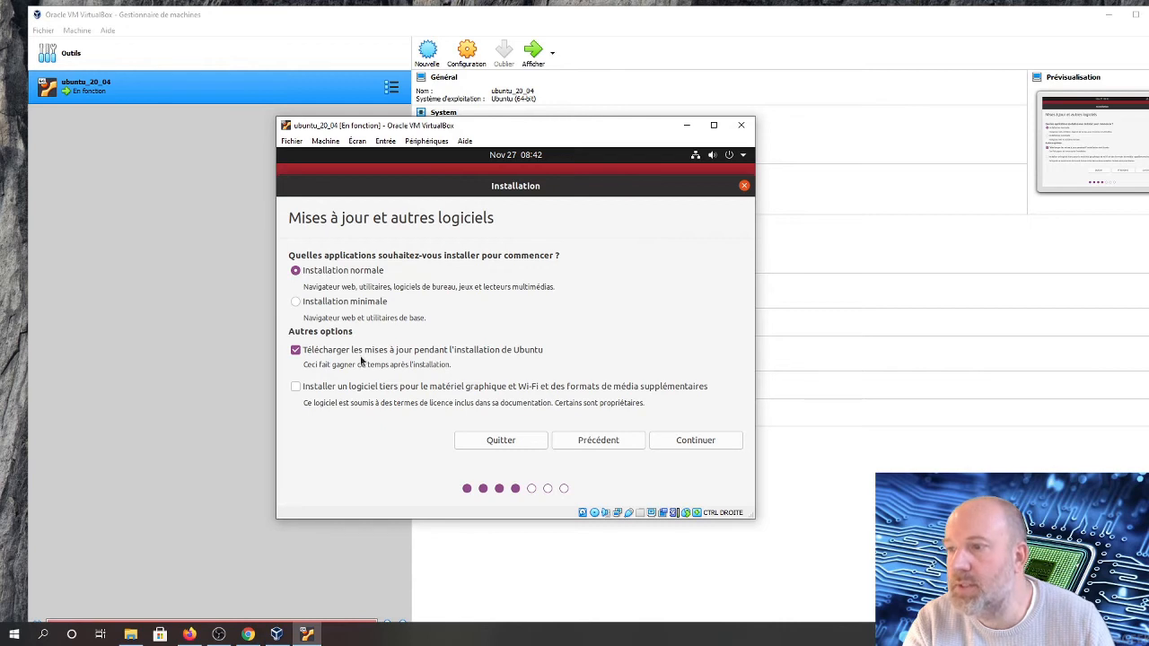
click(684, 442)
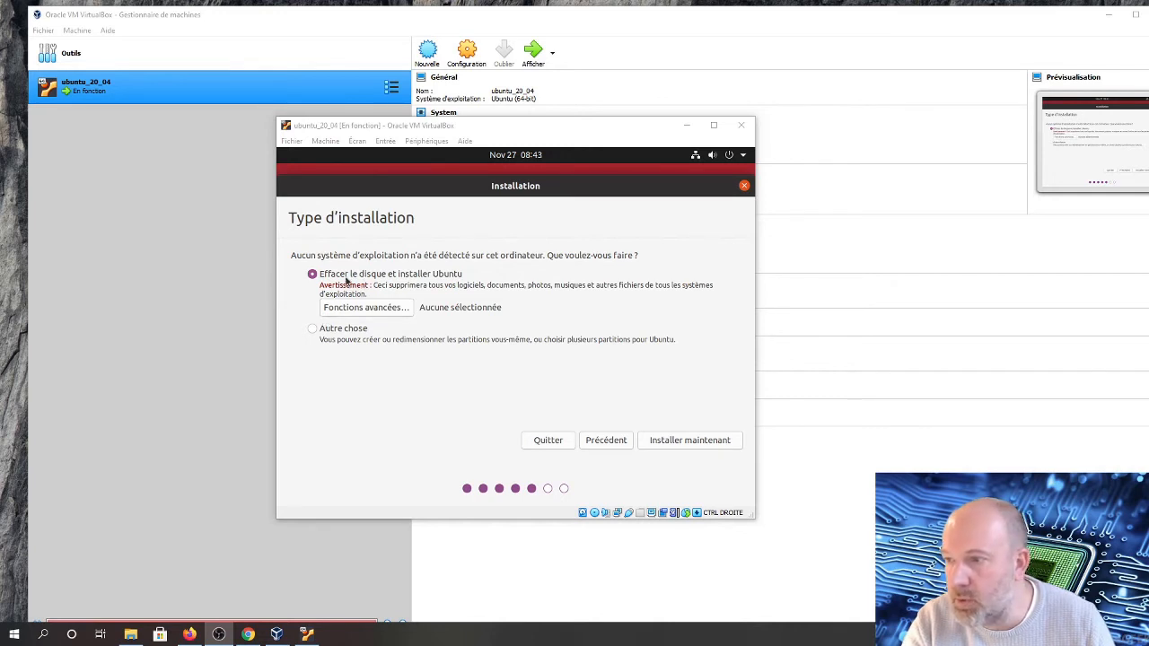
click(669, 442)
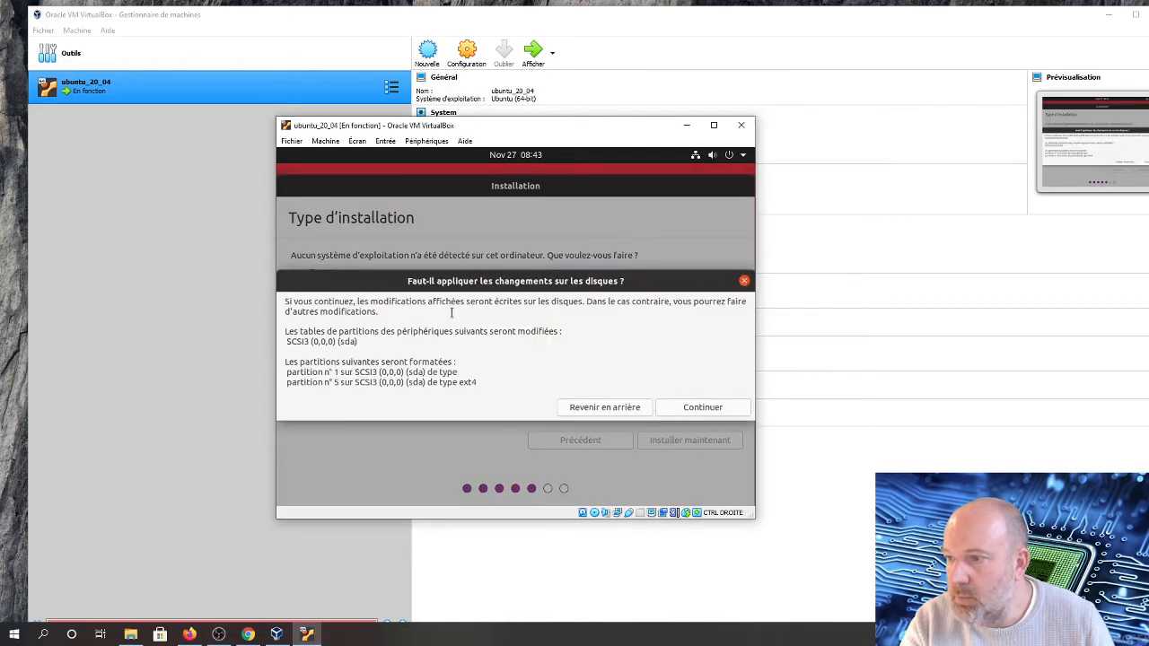
click(674, 410)
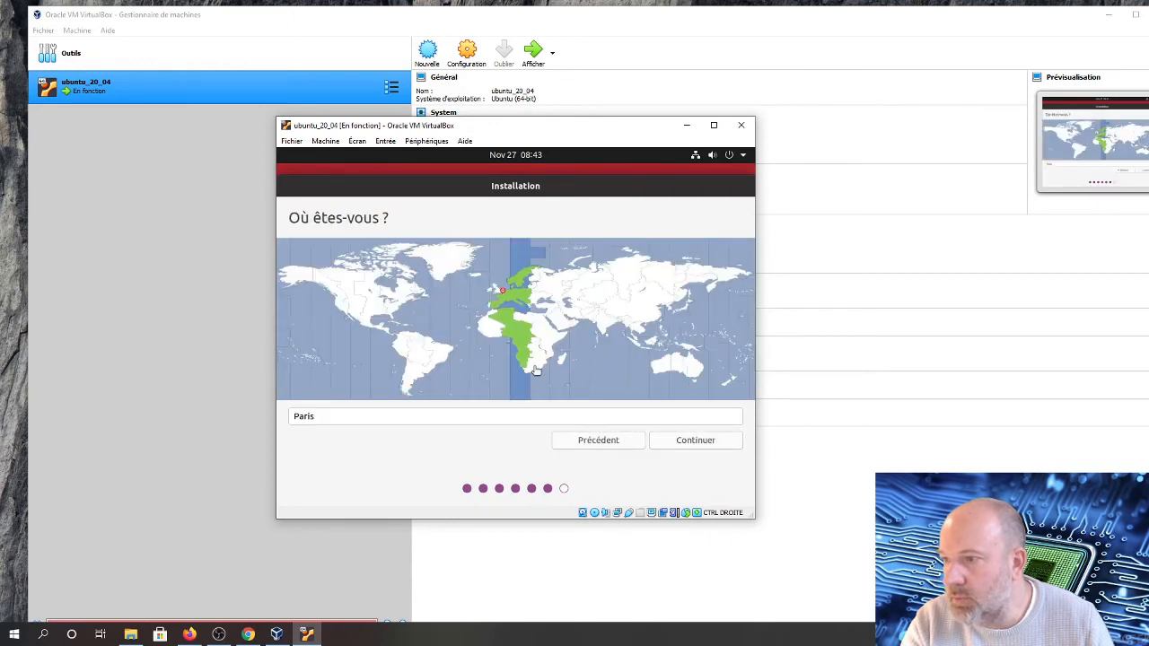
click(676, 441)
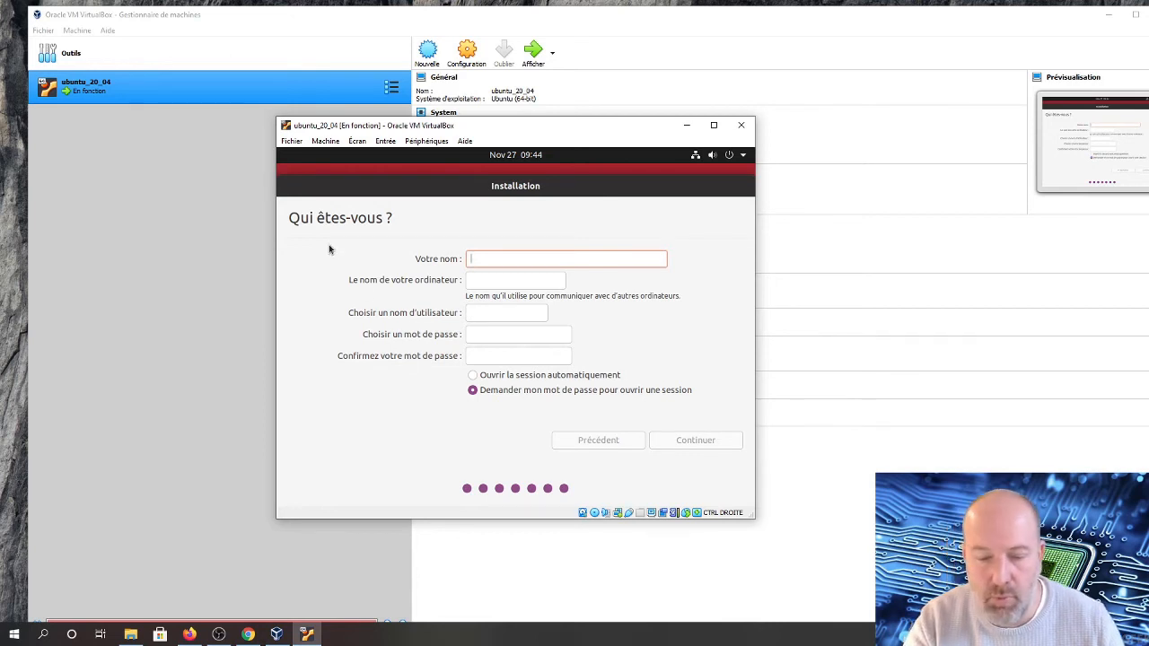
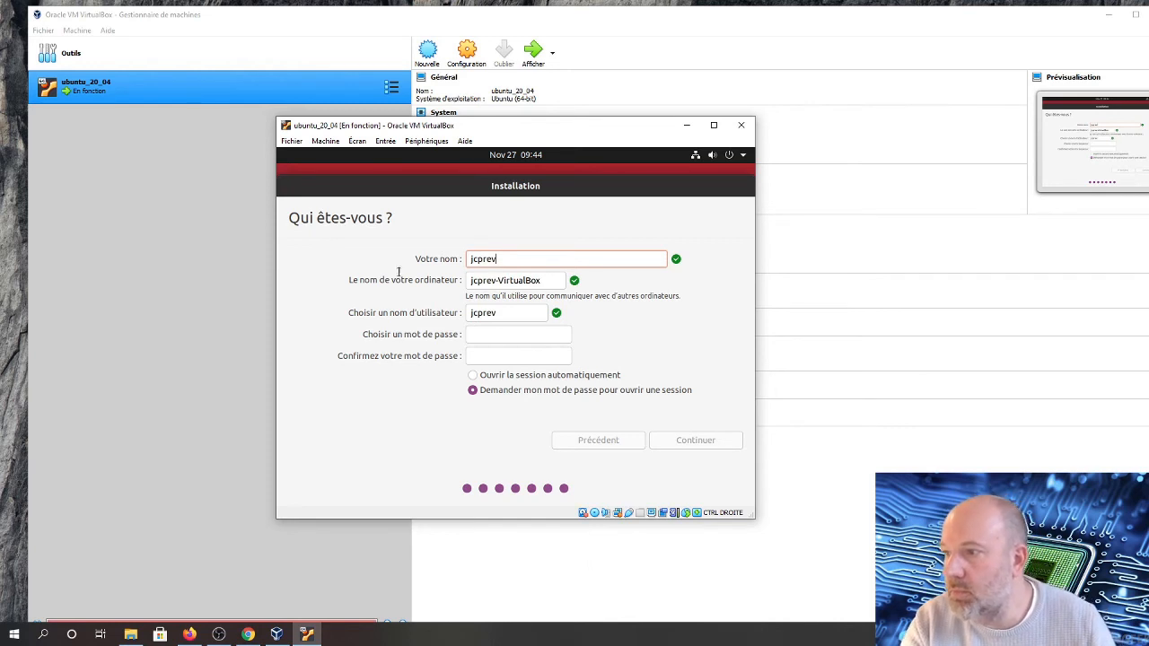
Enter the user's name and set the account password and its confirmation in the Who are you form
click(484, 335)
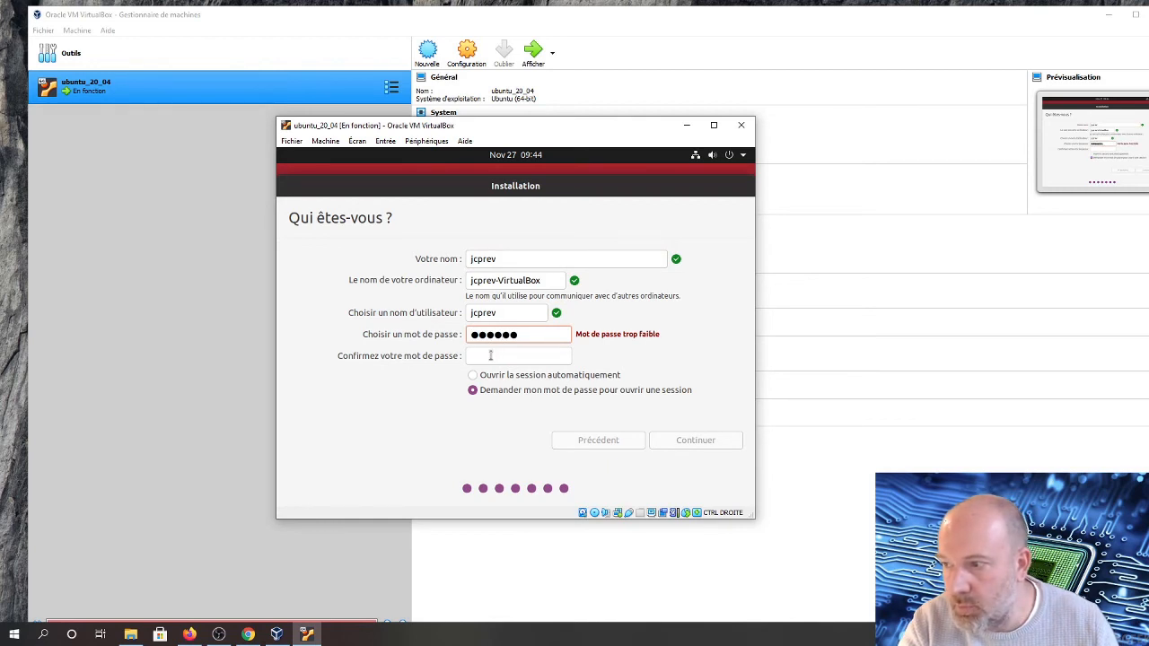
key(Tab)
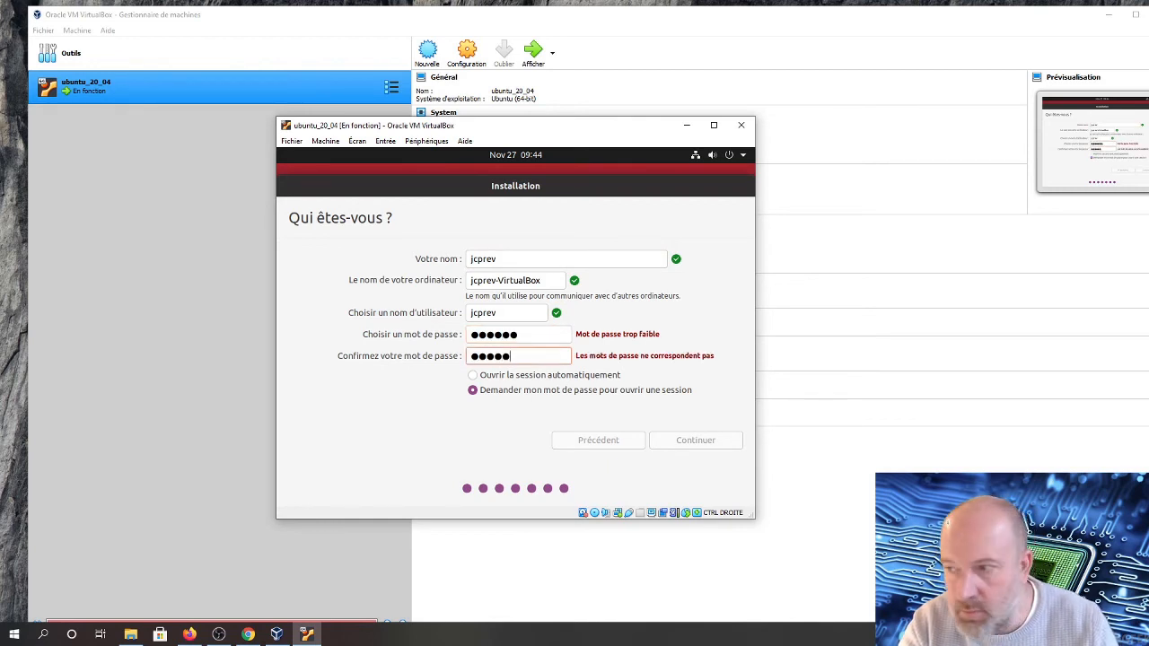
key(BackSpace)
key(BackSpace)
key(BackSpace)
key(BackSpace)
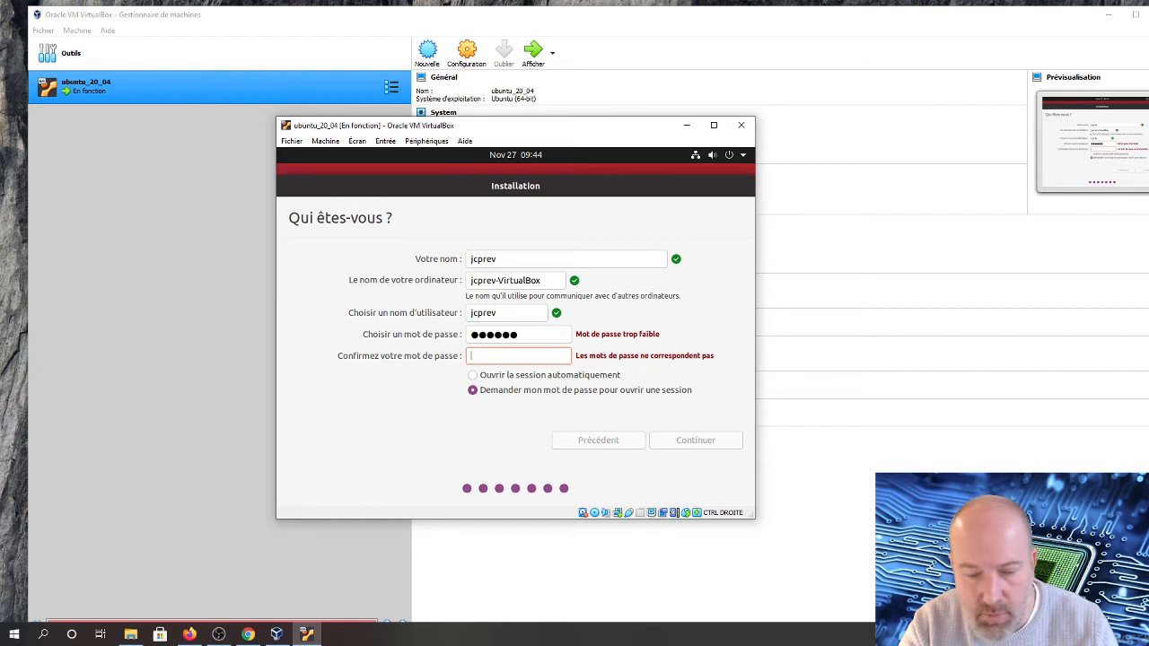
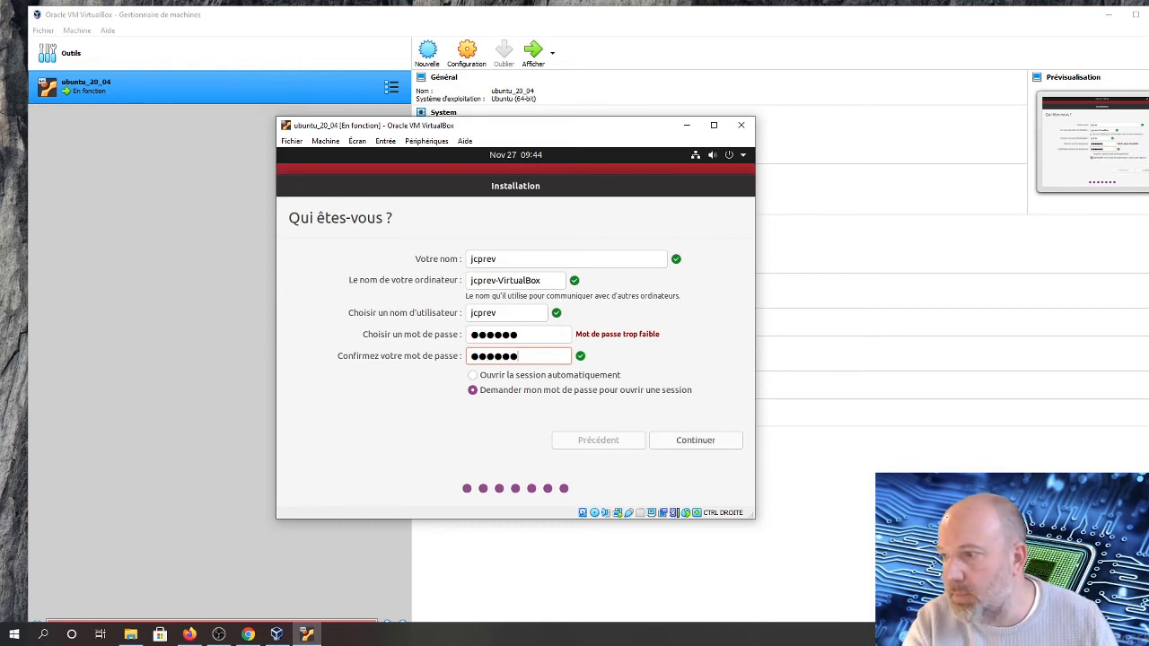
Choose automatic login, continue the installation, and restart the machine after the installation medium prompt
click(477, 379)
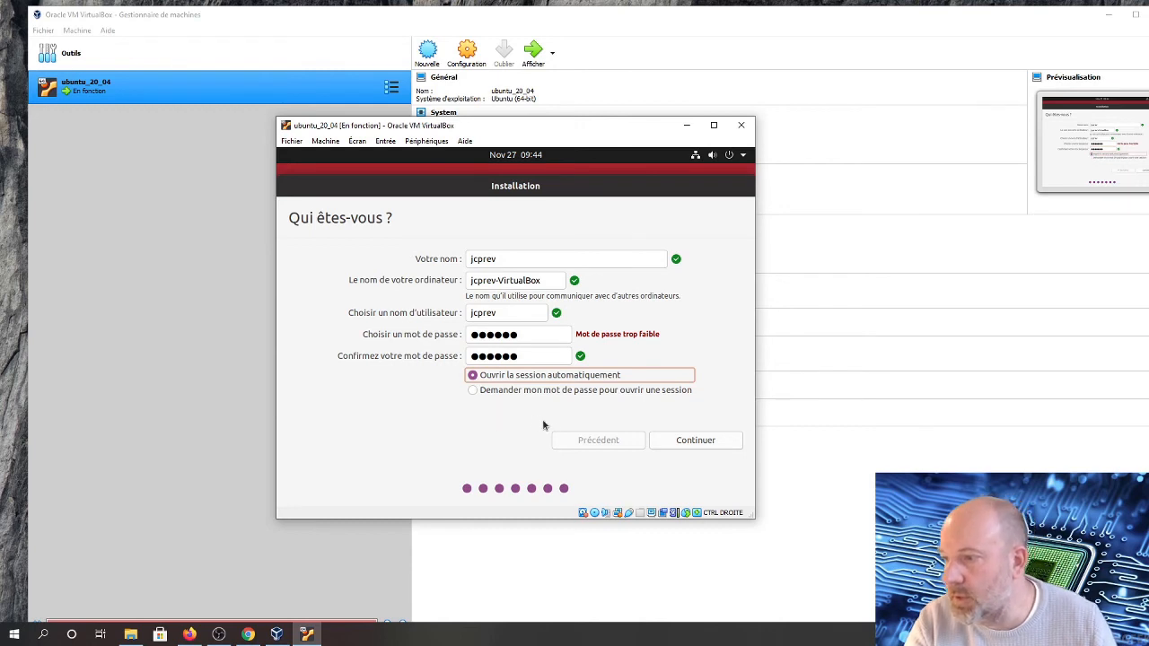
click(680, 441)
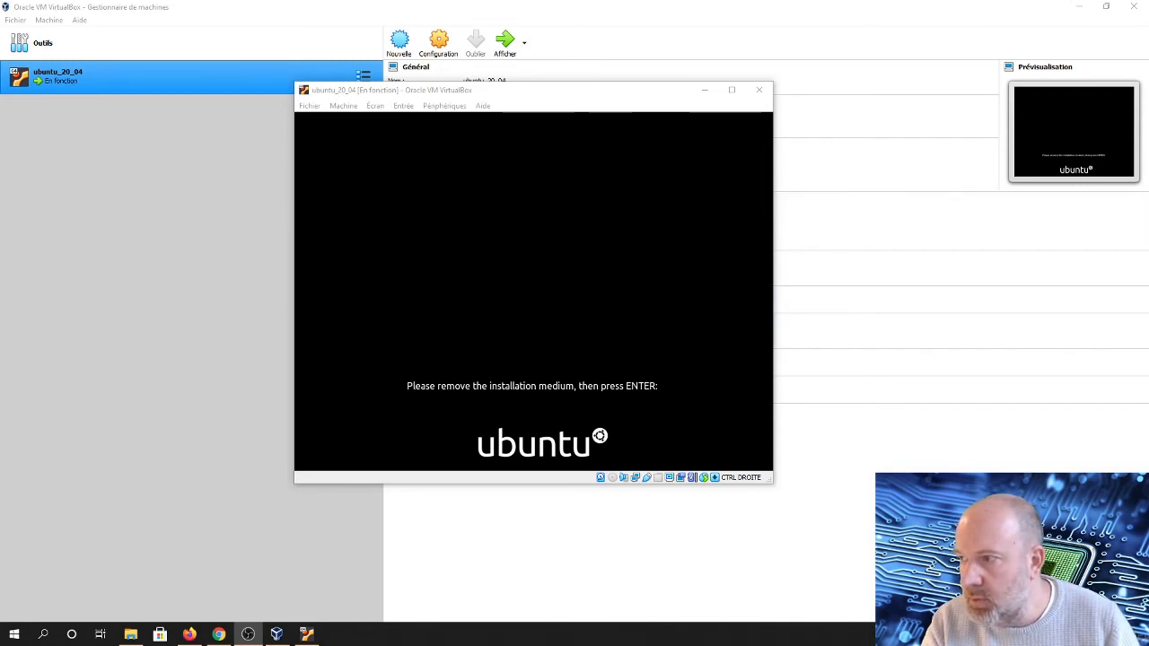
key(Return)
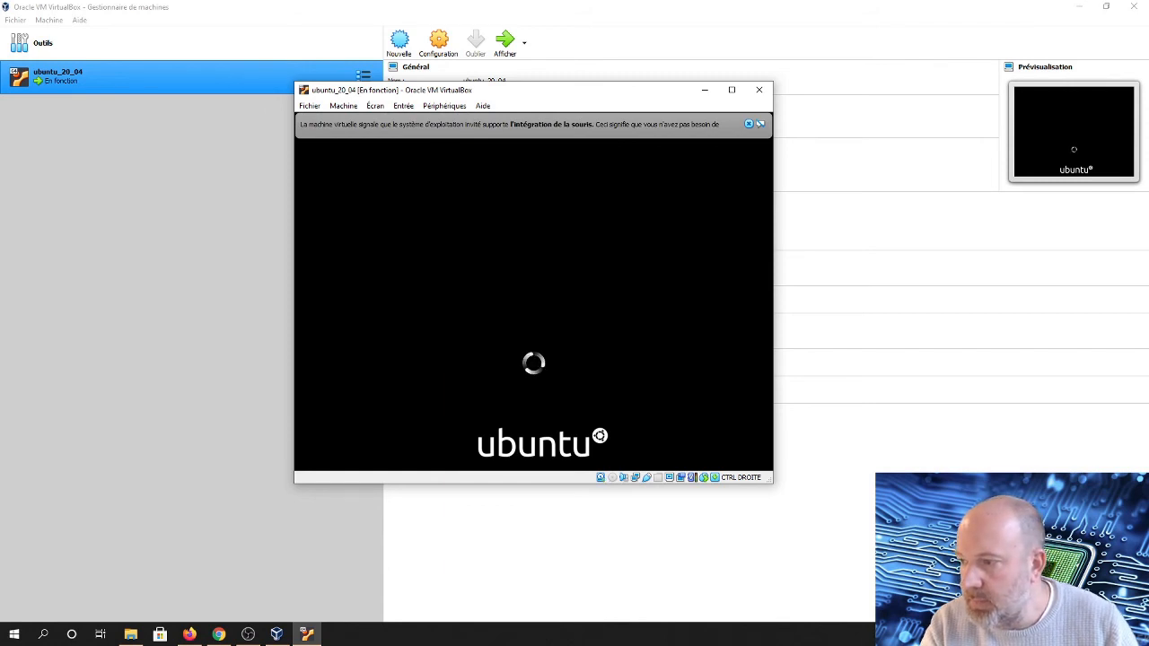
Maximize the virtual machine window and step through the Ubuntu welcome wizard, skipping online accounts, until finished
key(alt+Tab)
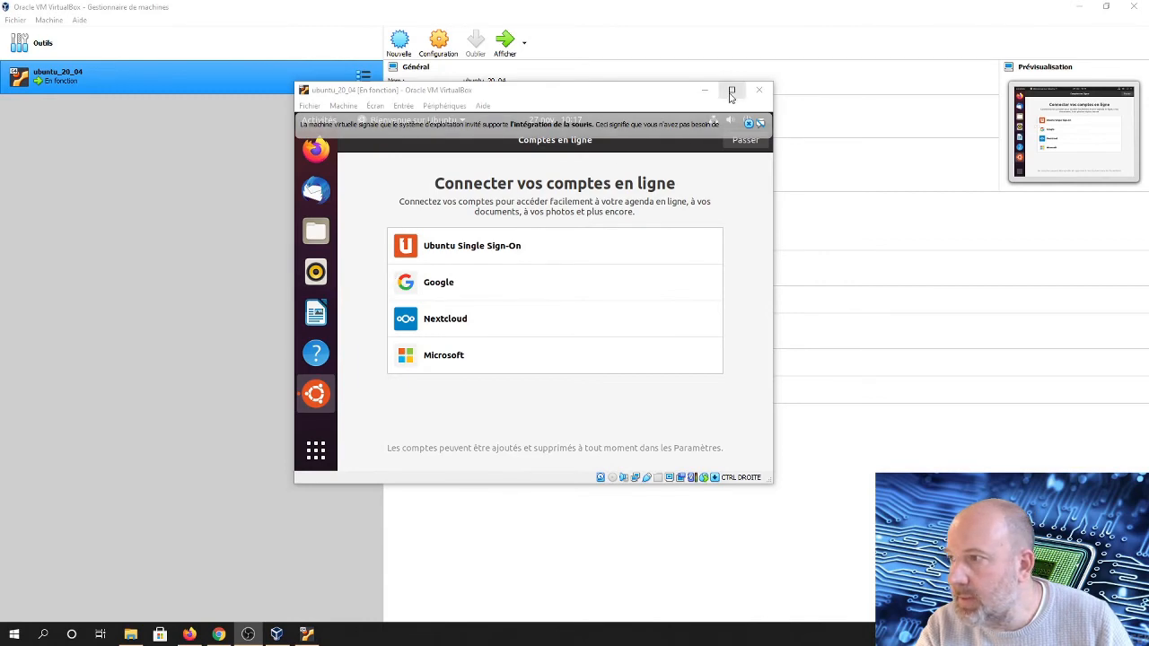
click(732, 91)
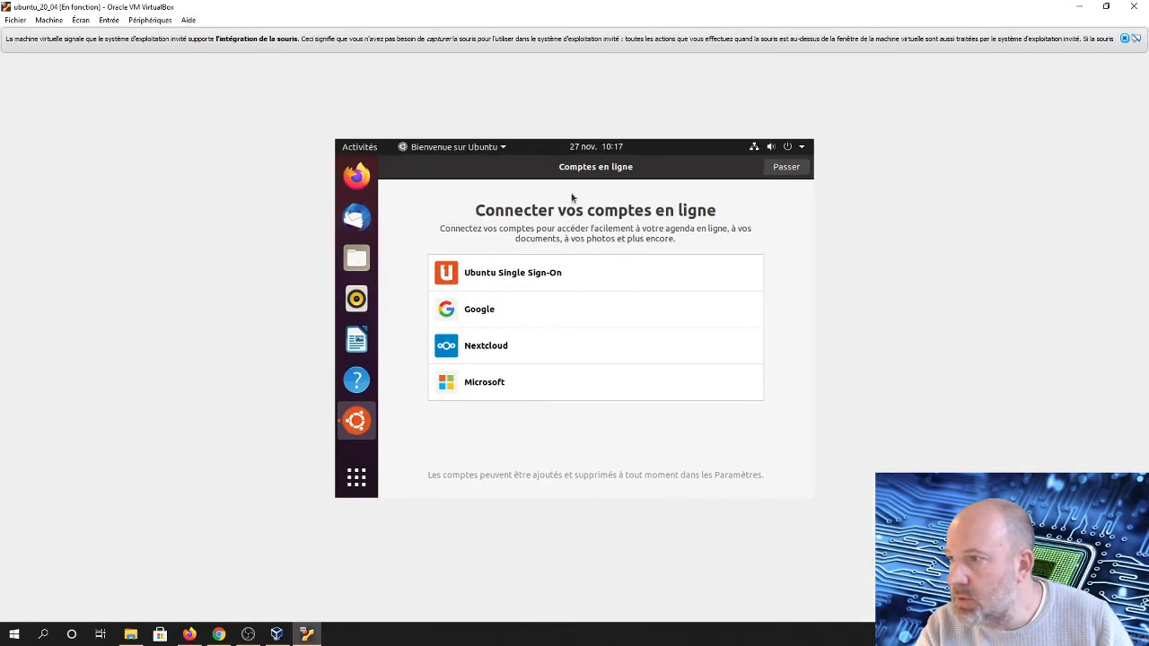
click(770, 177)
click(770, 175)
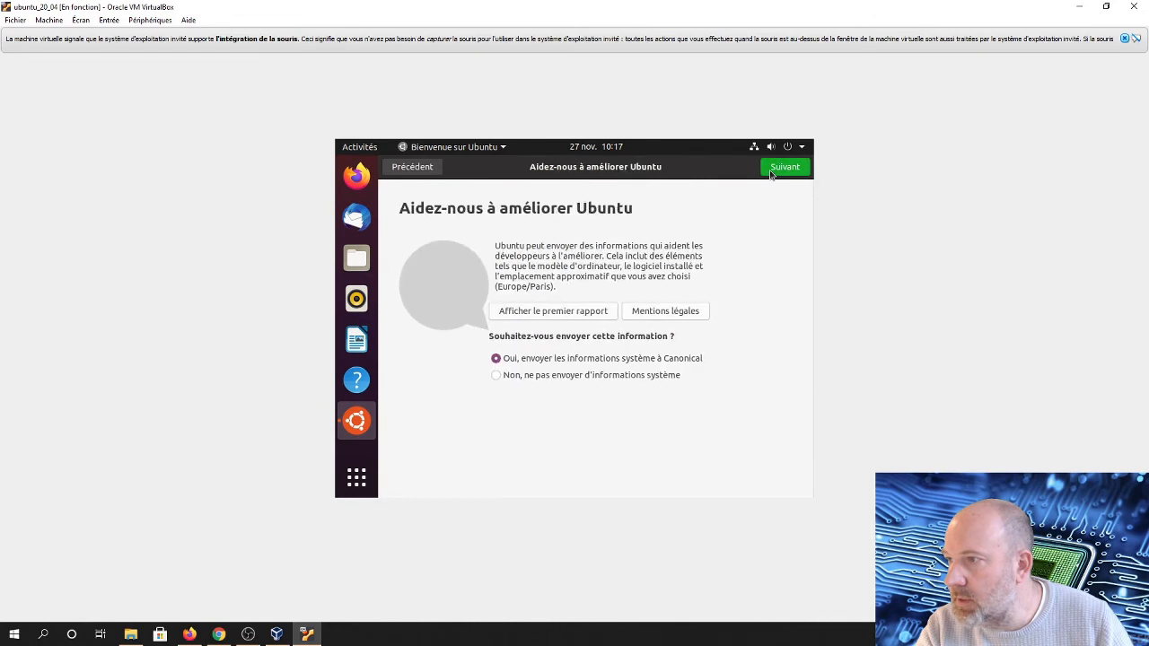
click(770, 175)
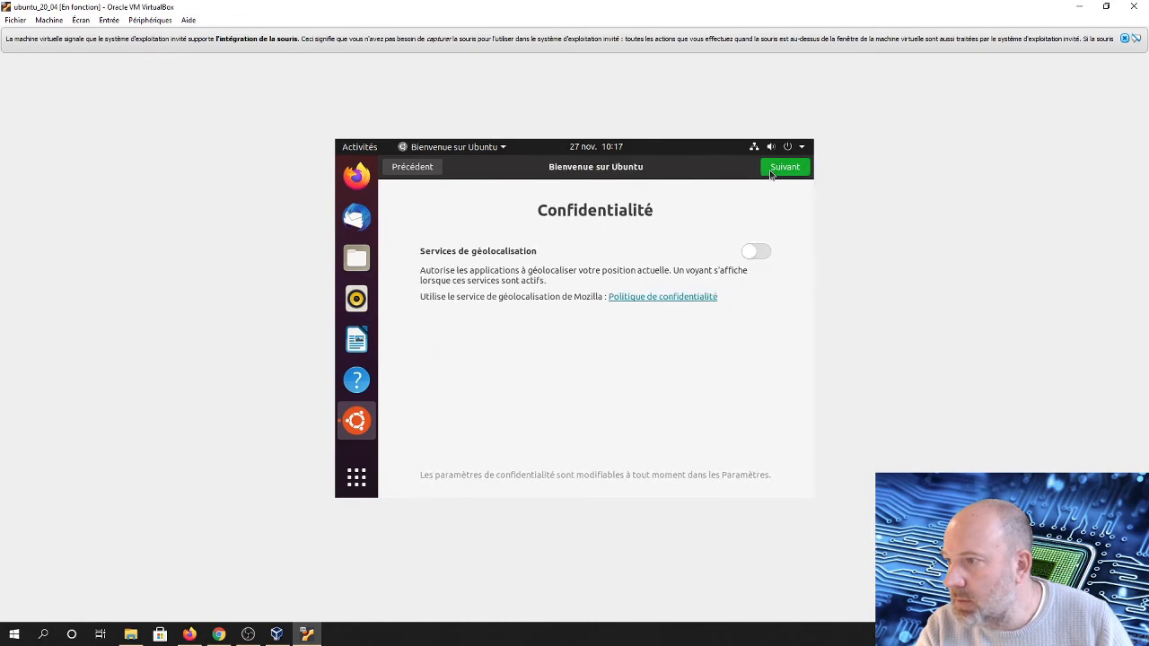
click(770, 175)
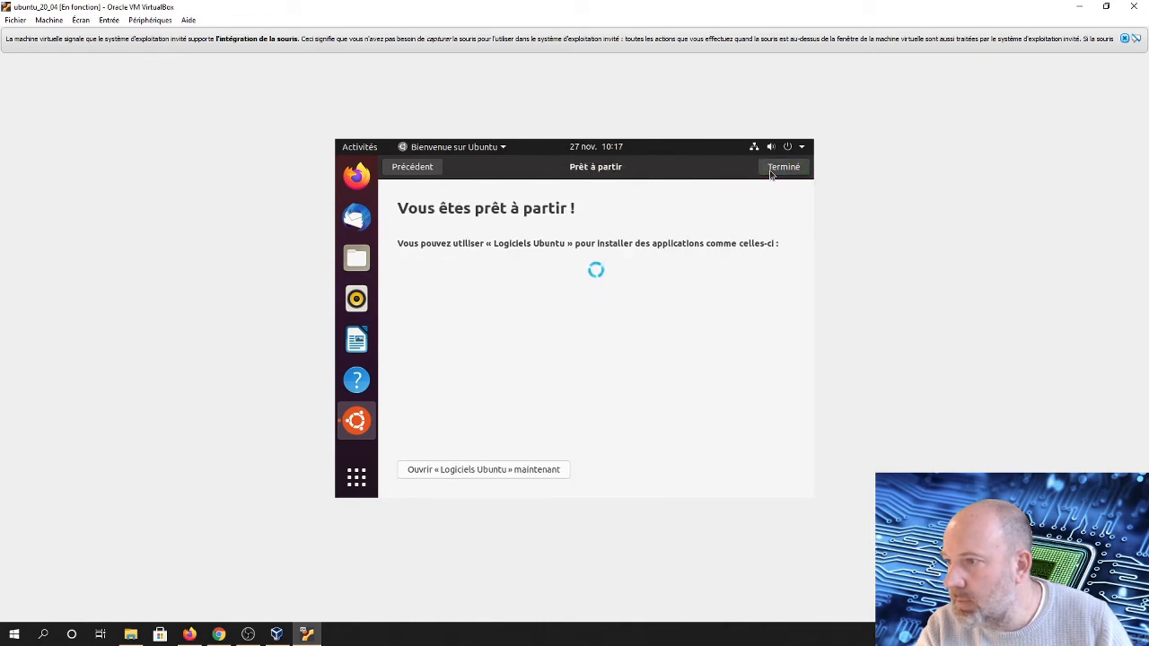
click(772, 169)
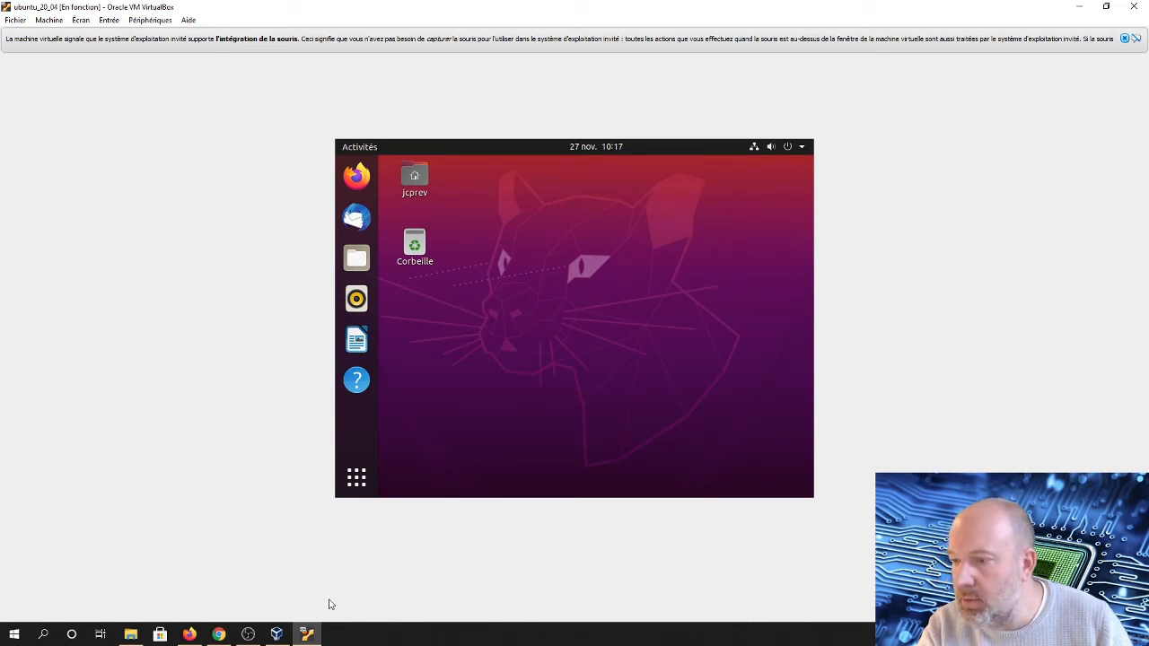
Insert the Guest Additions CD image into the virtual machine and launch its autorun program
click(106, 20)
mouse_move(130, 25)
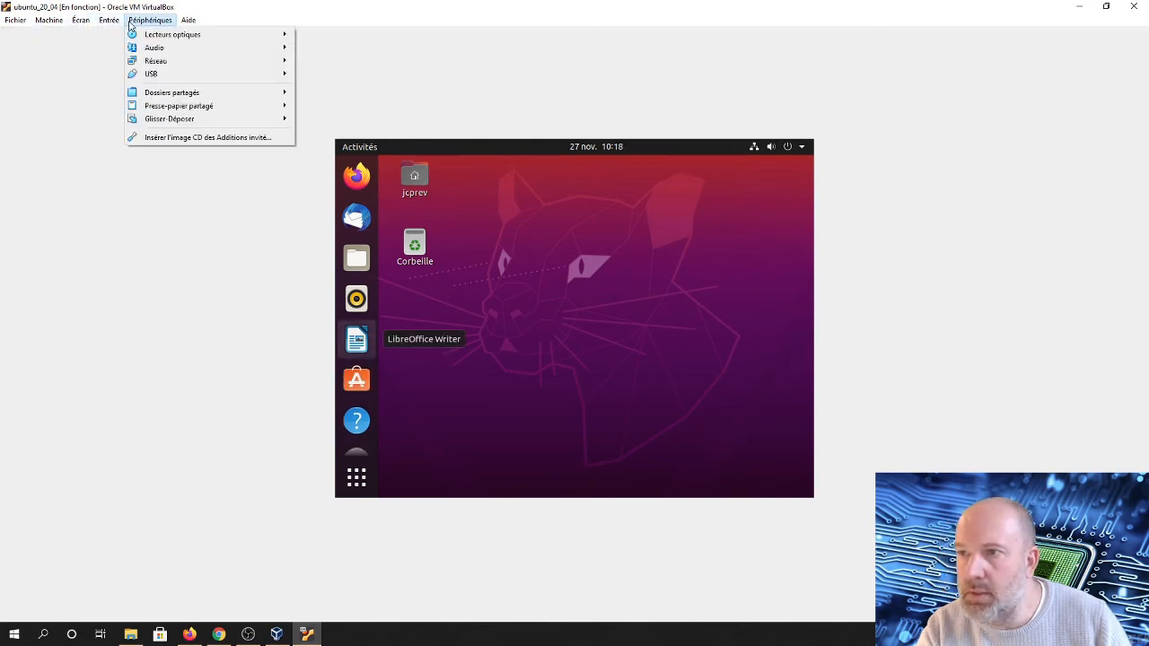
click(163, 140)
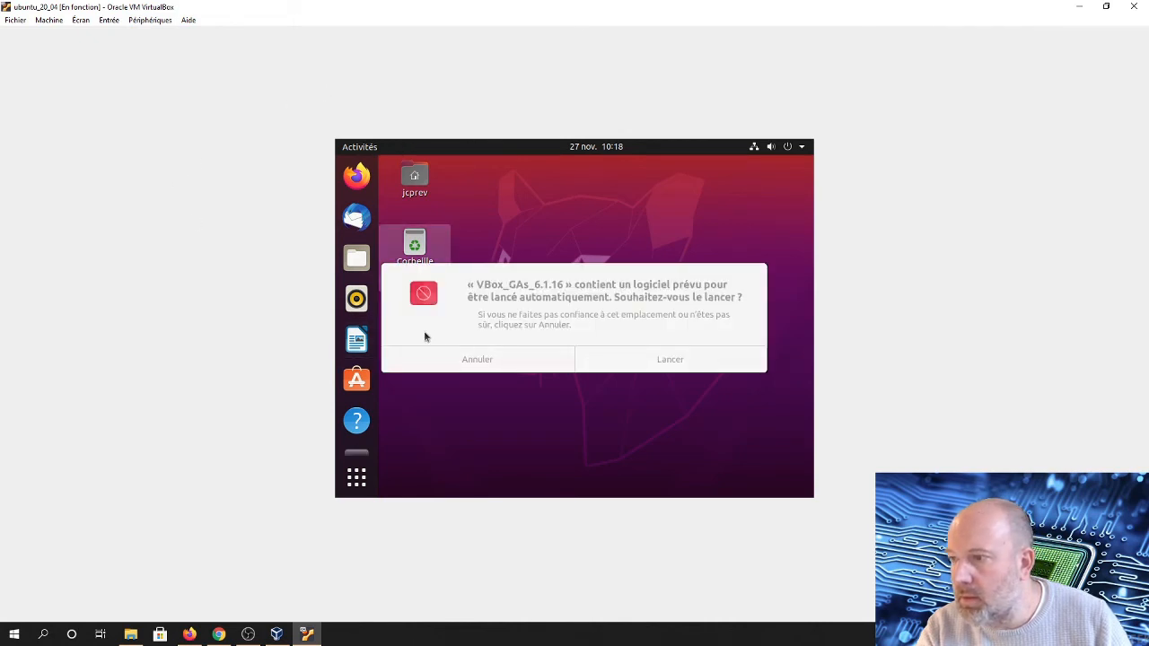
click(635, 360)
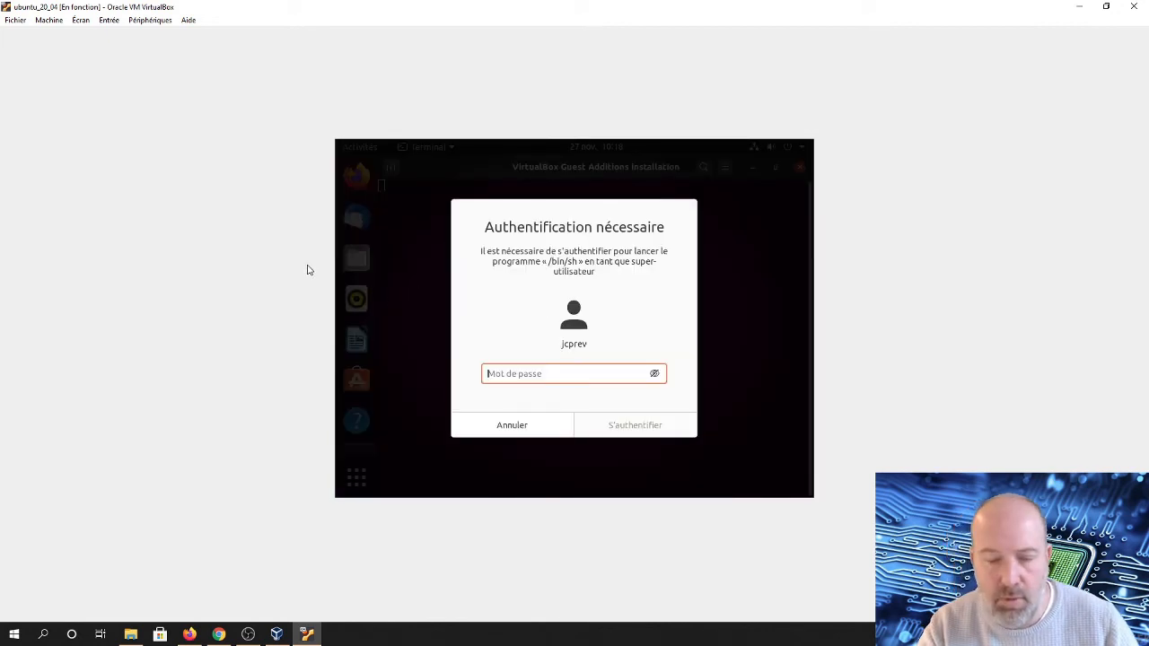
Authenticate with the account password to run the Guest Additions installer, then close its terminal window
text(••)
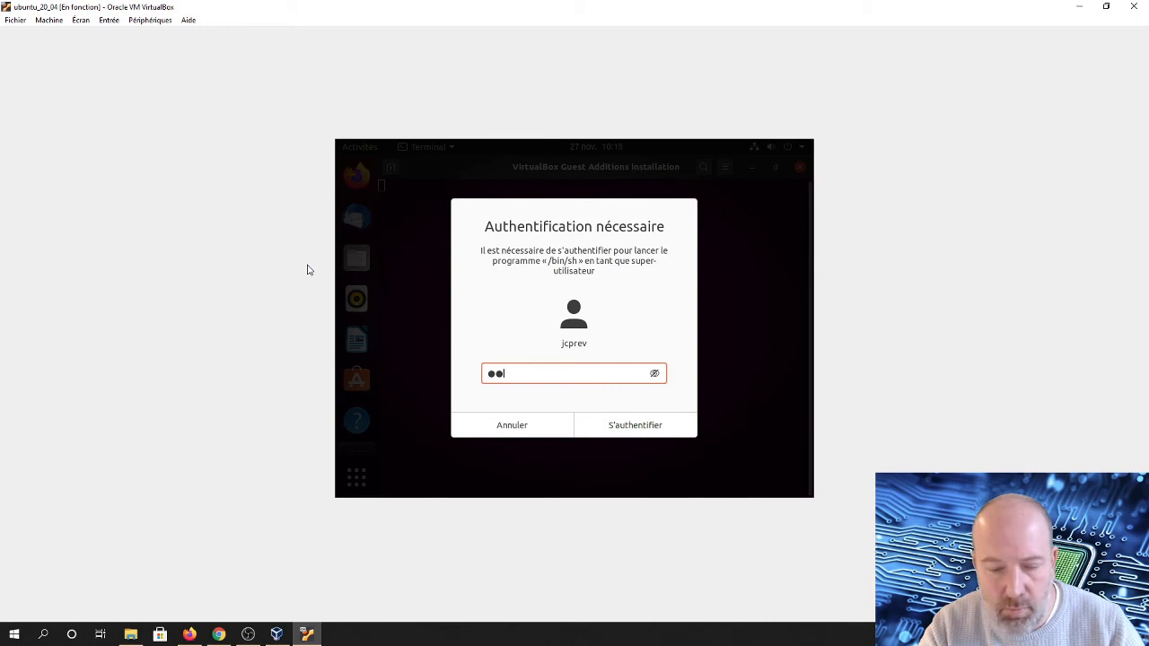
text(••••)
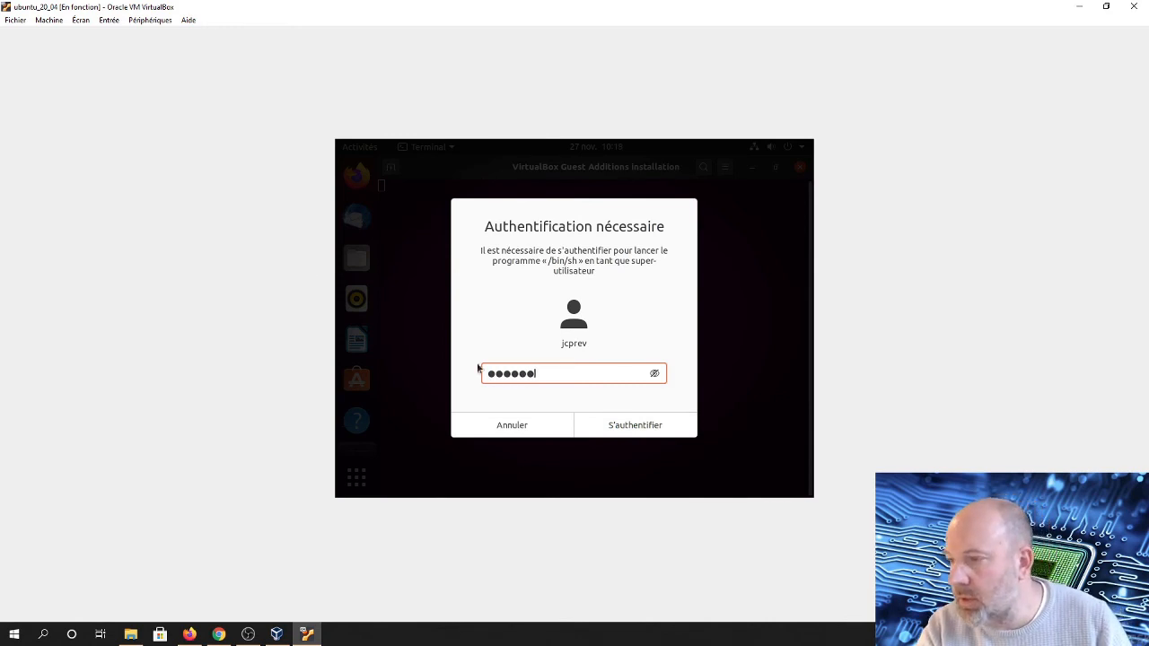
click(612, 424)
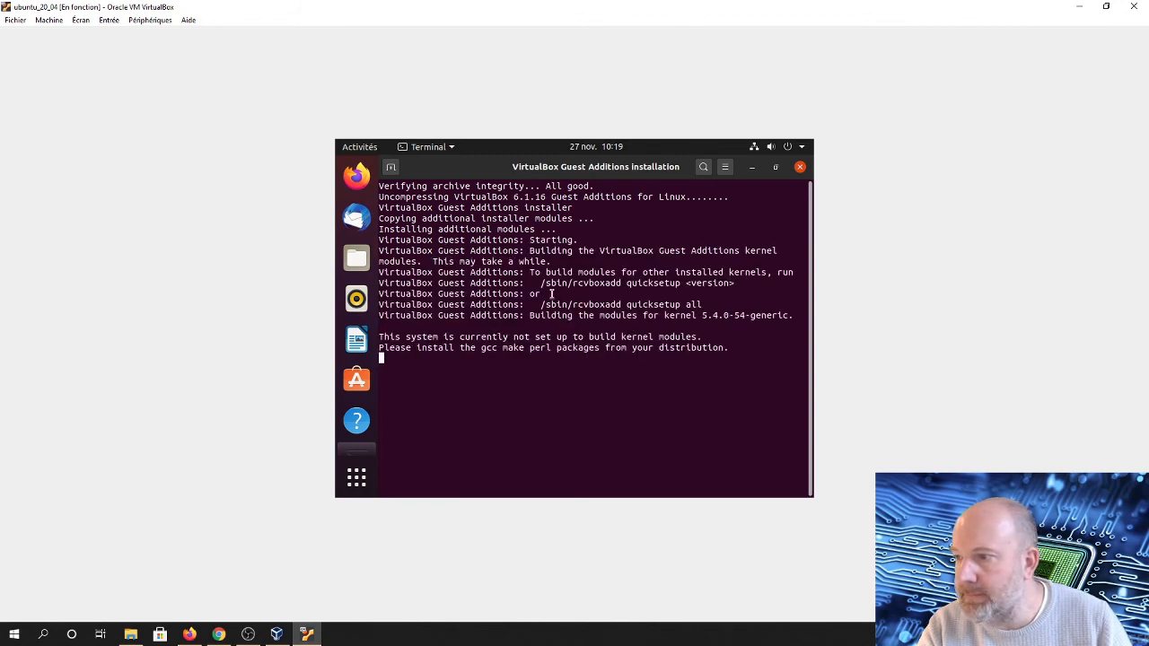
click(476, 411)
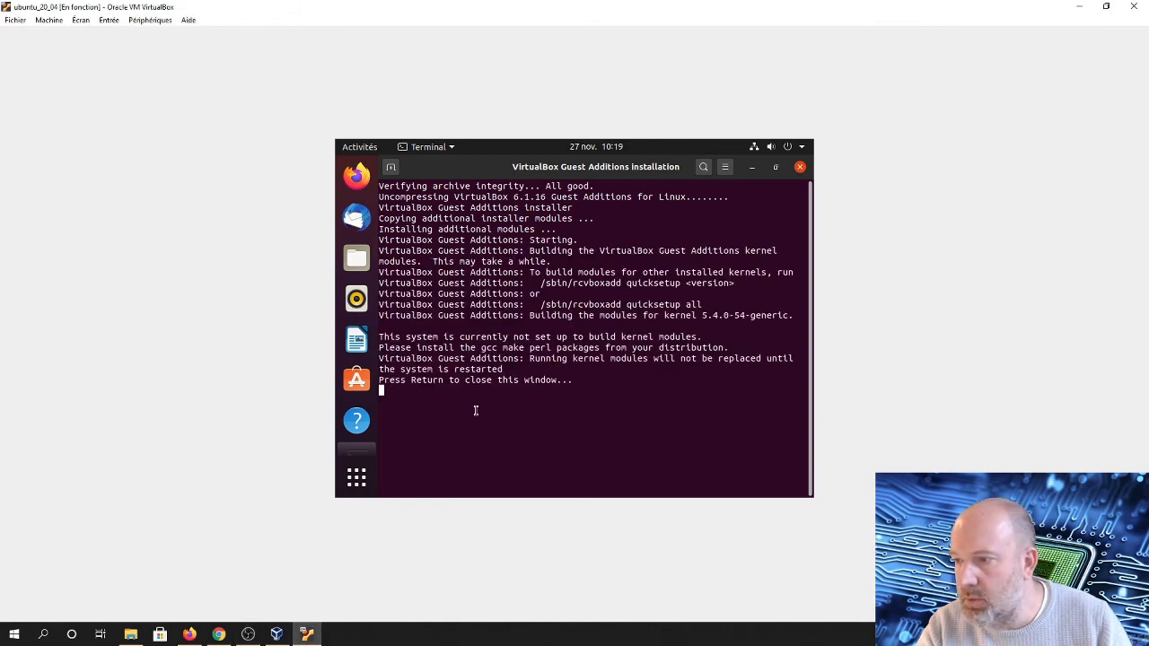
key(Return)
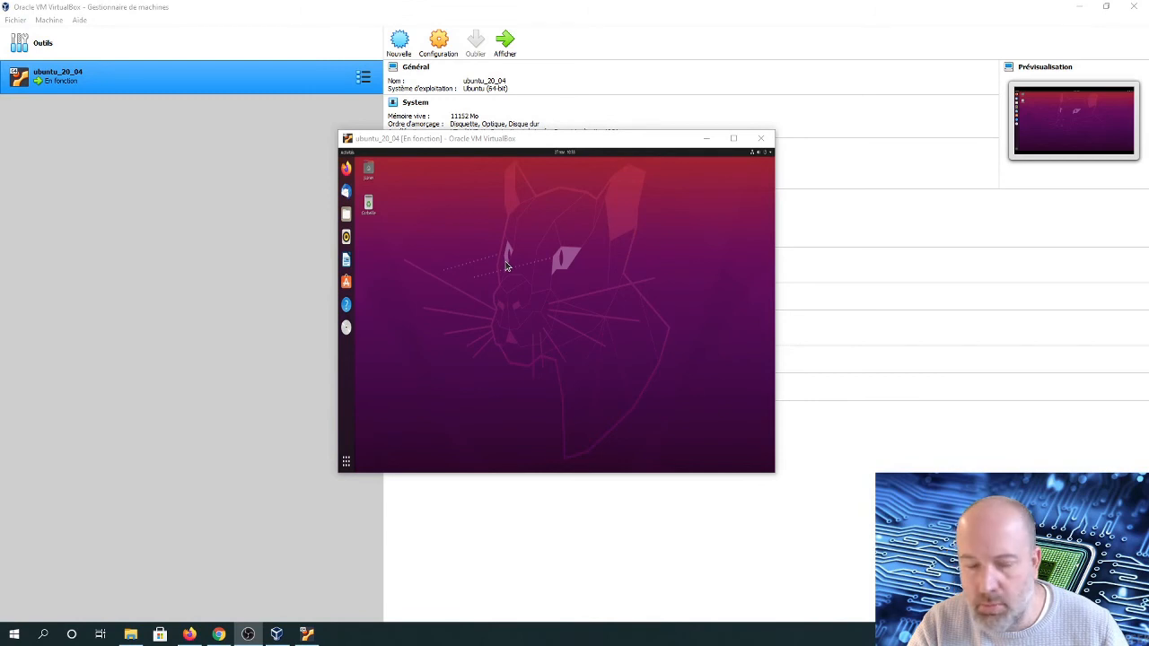
Switch the virtual machine display to full-screen mode
click(454, 279)
key(ctrl+f)
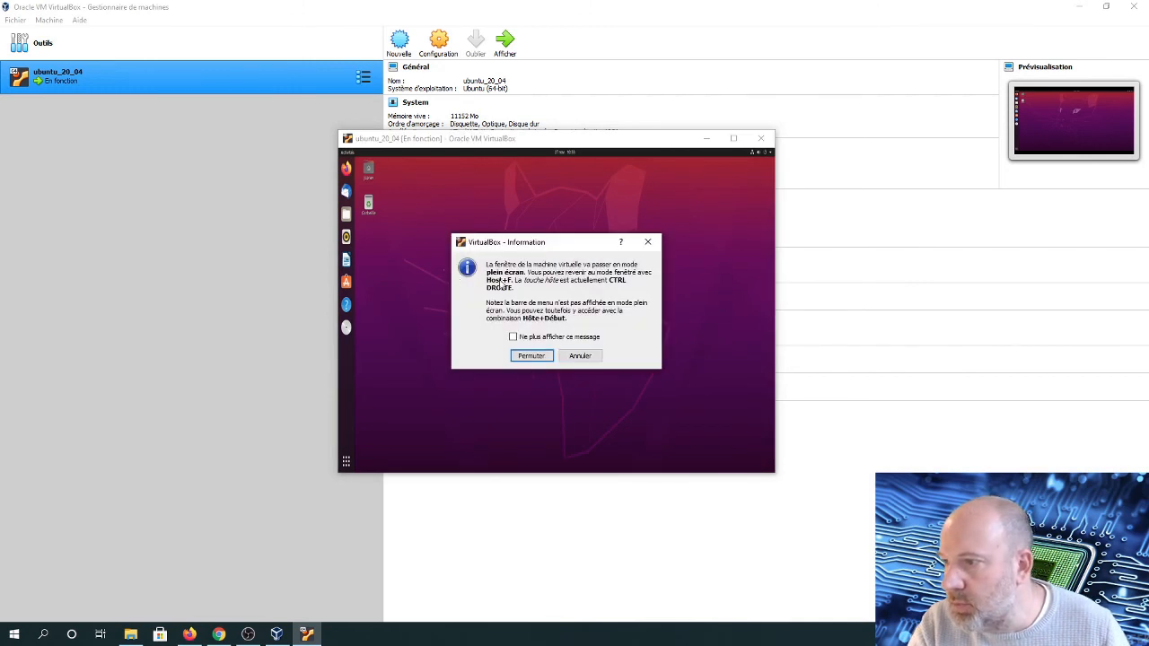
click(530, 355)
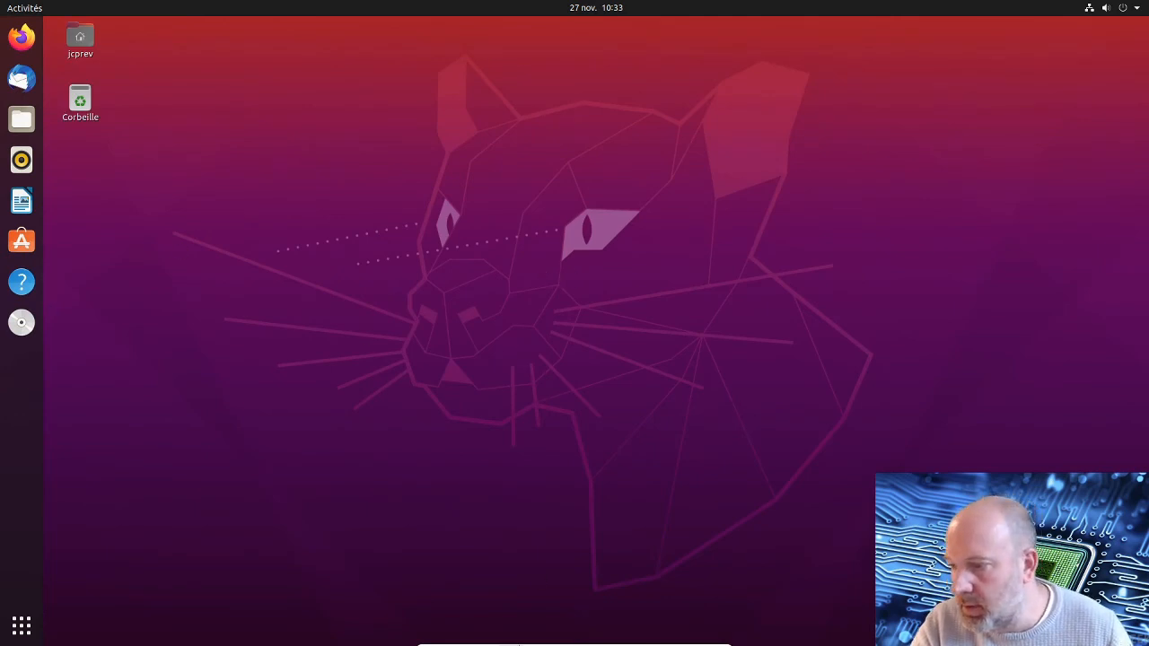
mouse_move(518, 643)
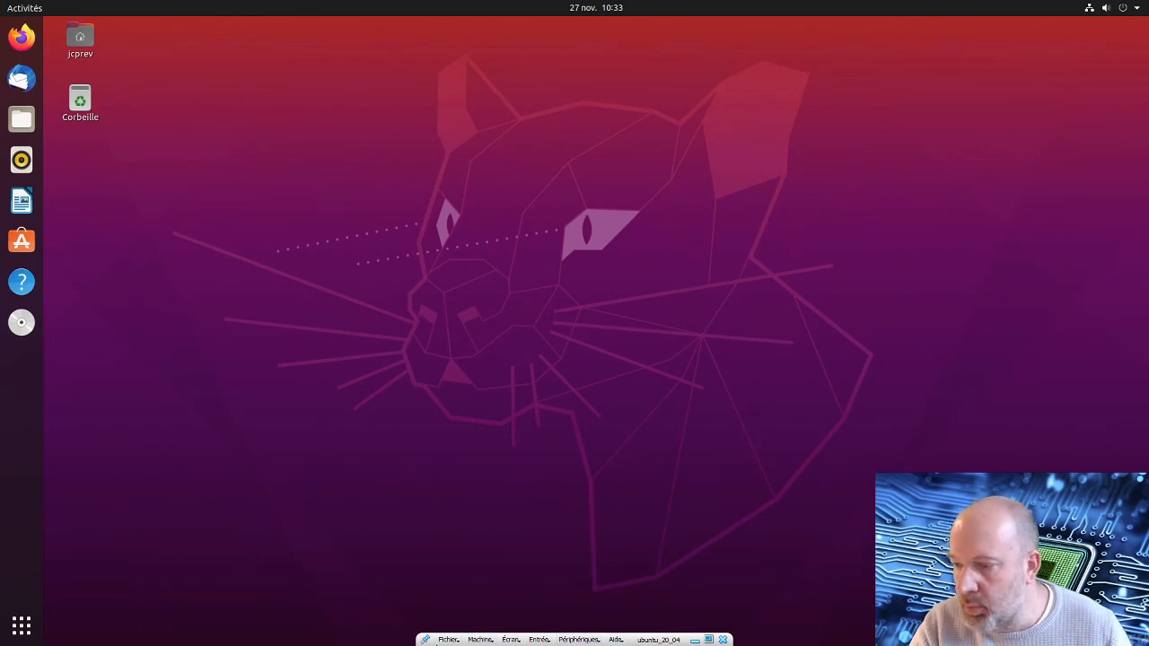
click(448, 640)
click(405, 595)
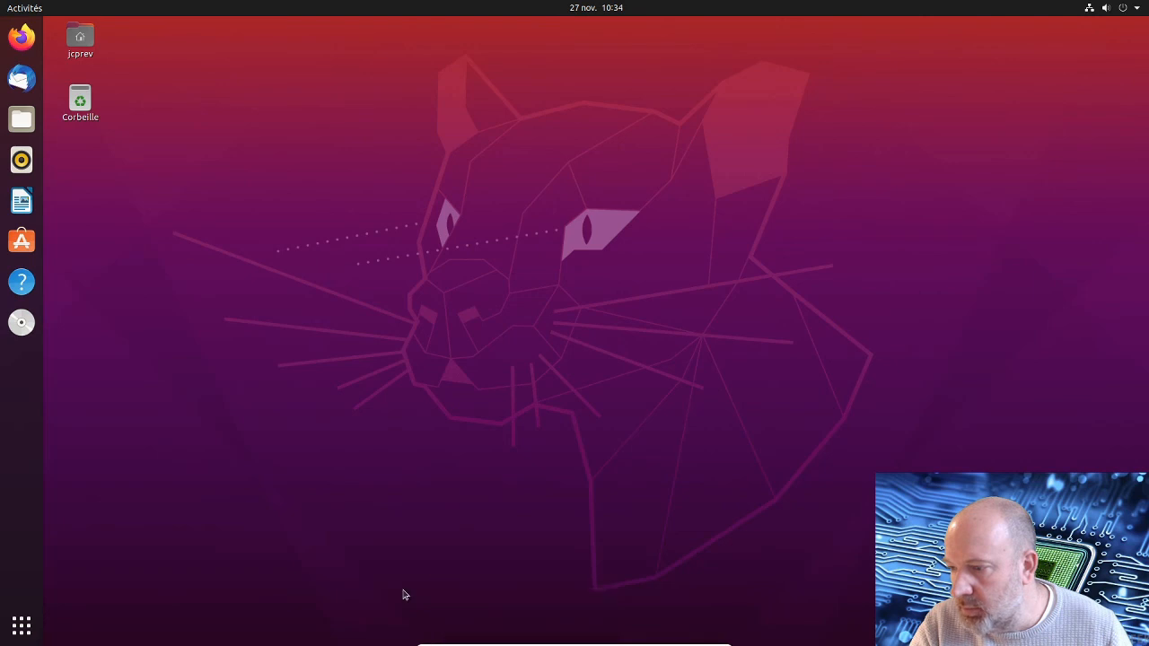
click(481, 643)
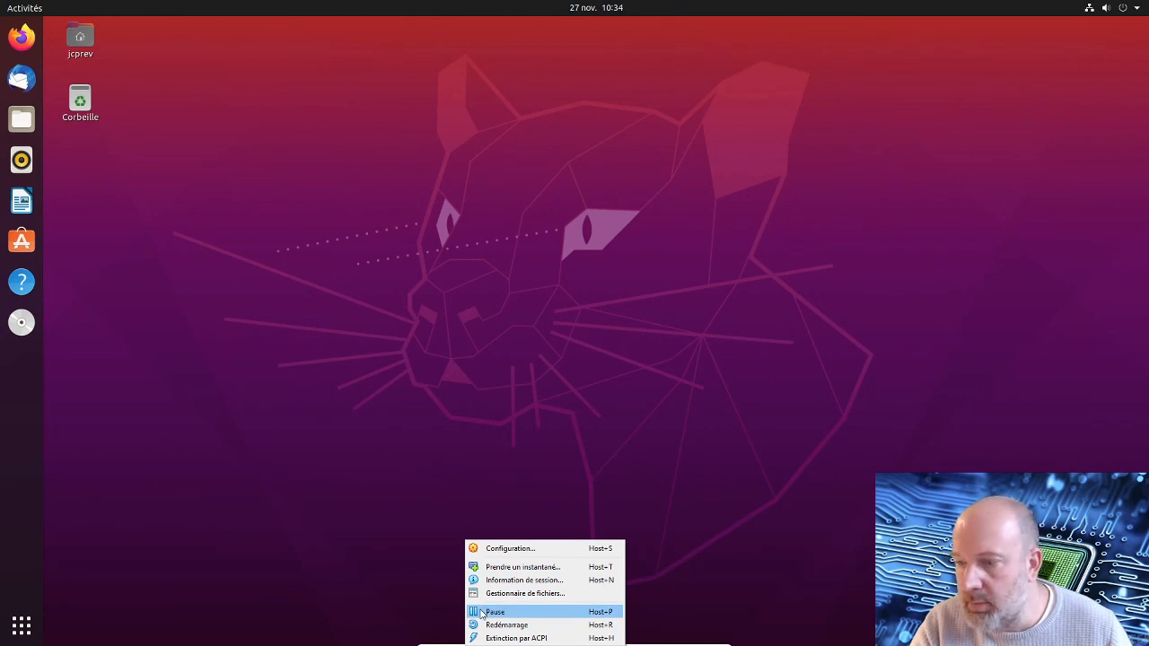
click(441, 584)
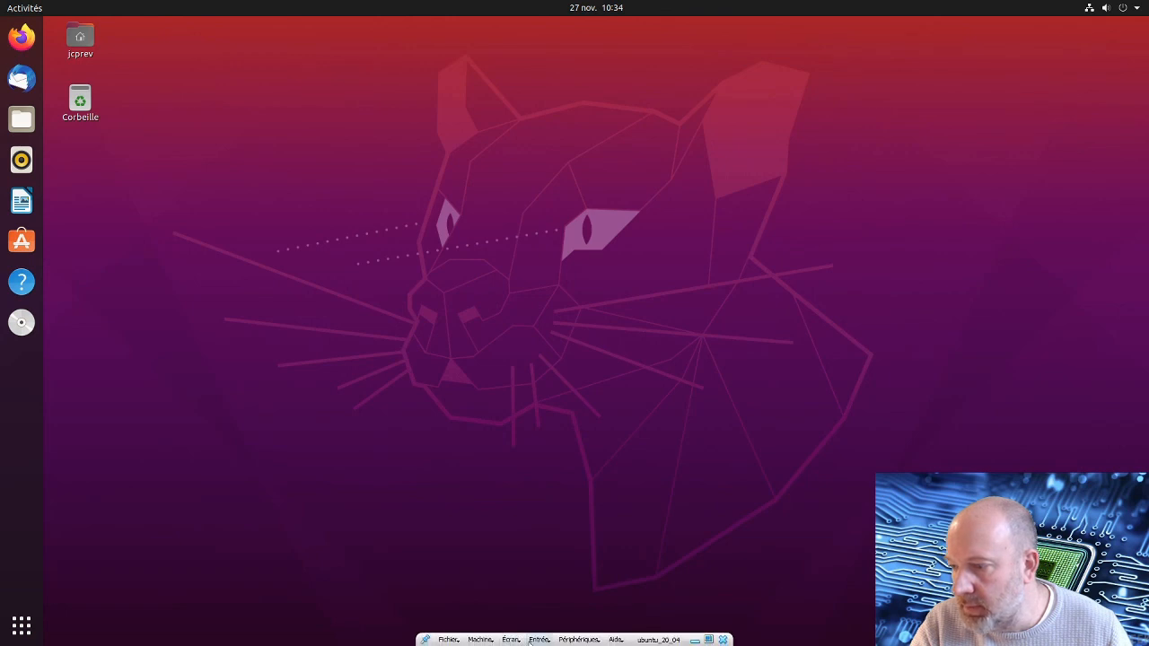
click(535, 642)
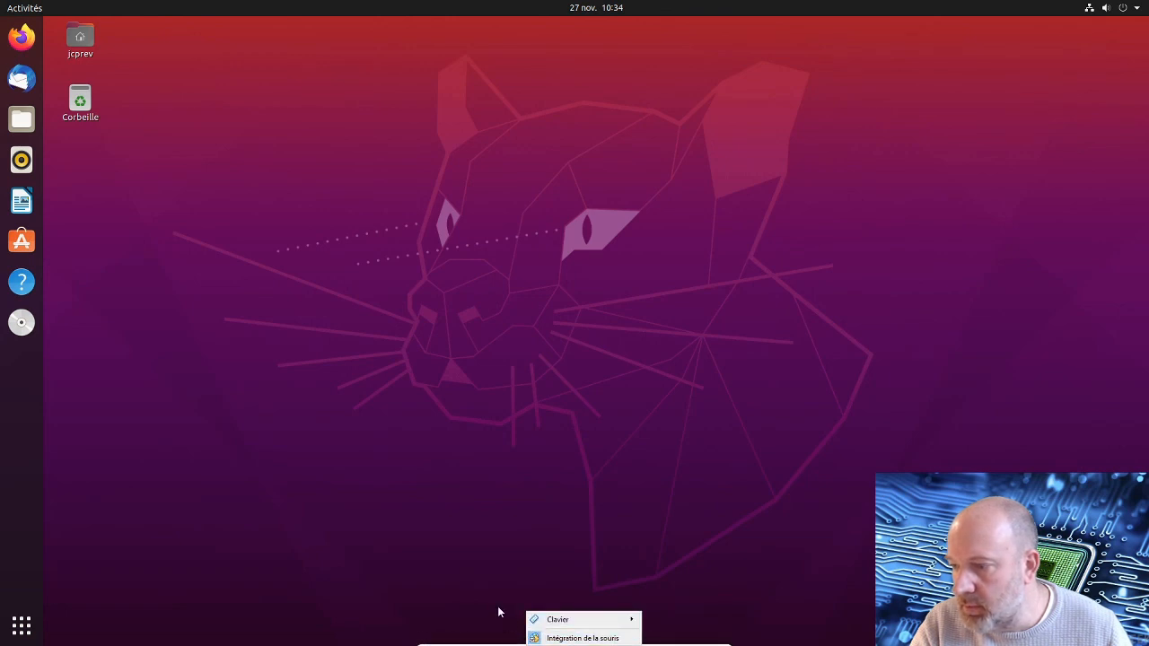
mouse_move(537, 620)
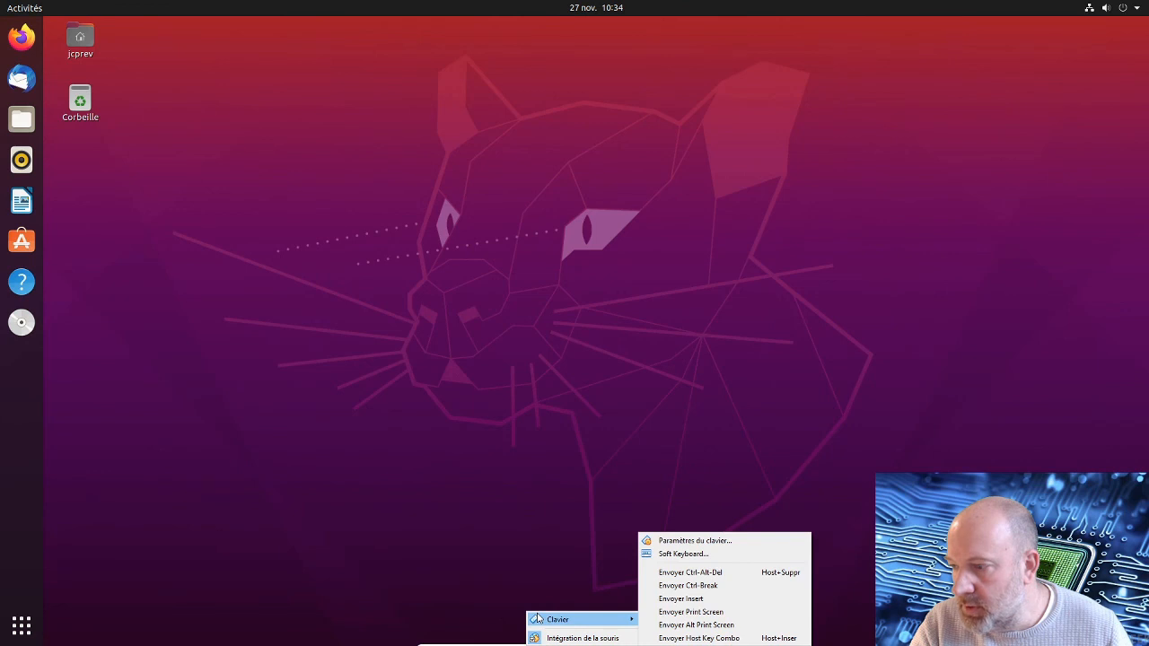
click(489, 593)
mouse_move(526, 641)
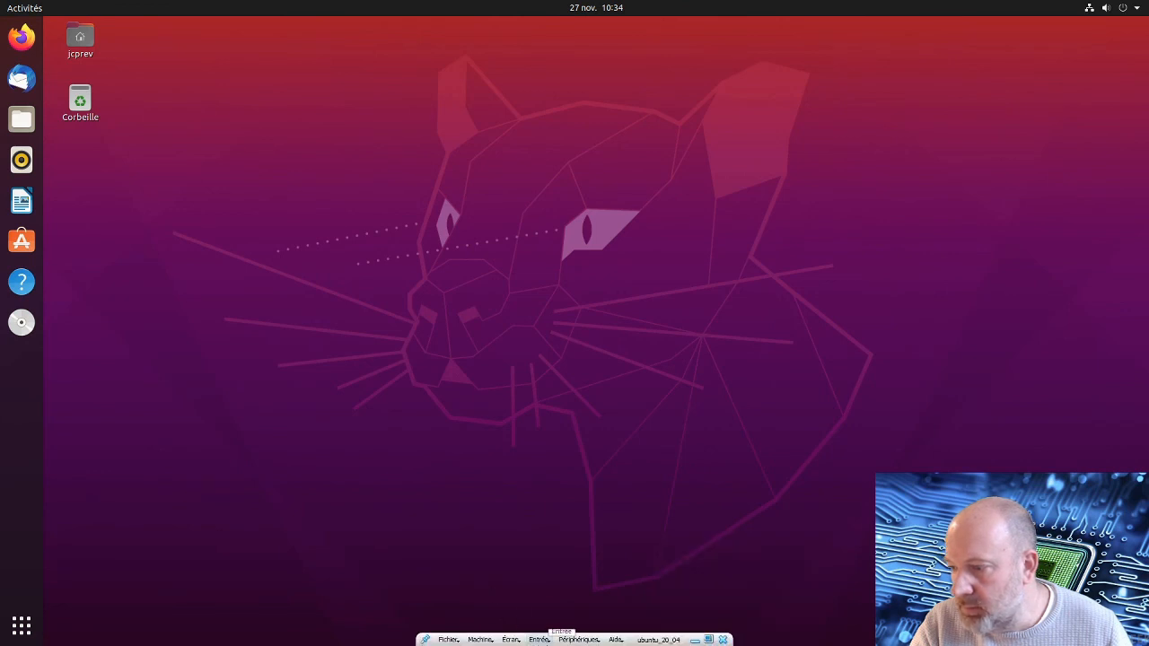
click(513, 639)
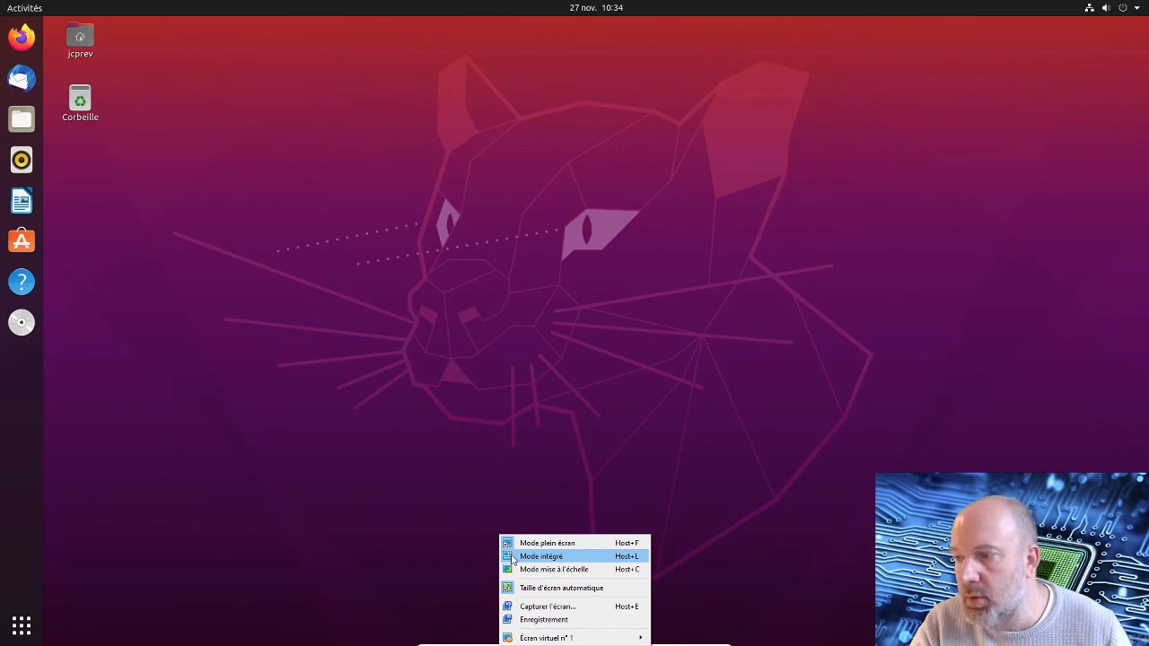
click(459, 542)
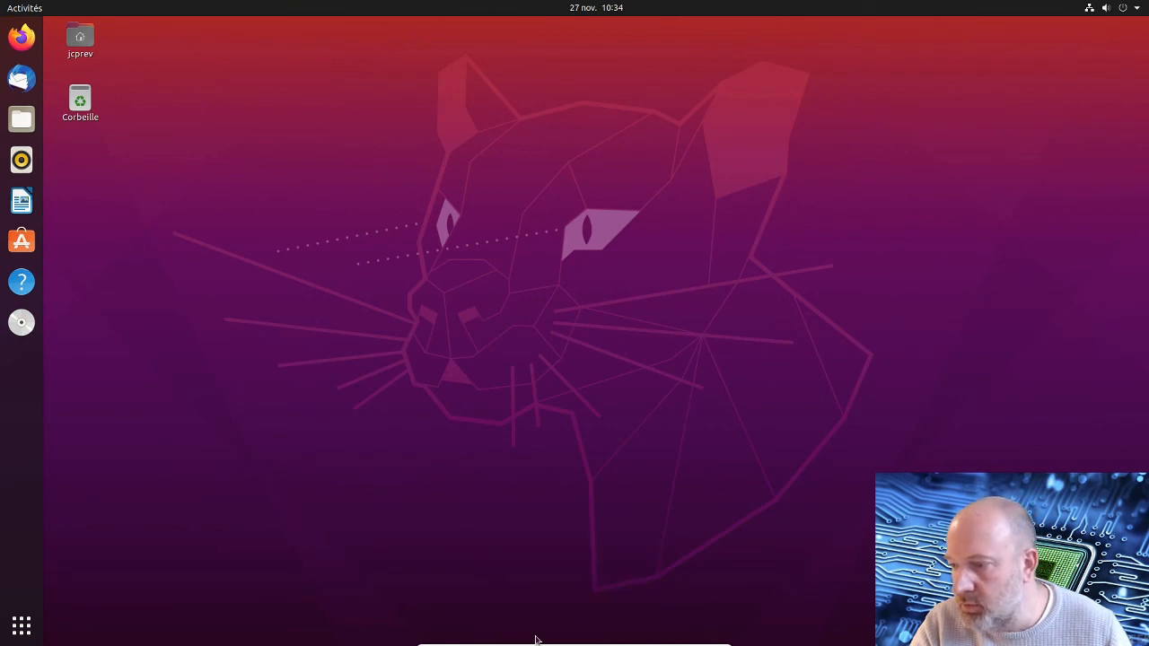
mouse_move(548, 642)
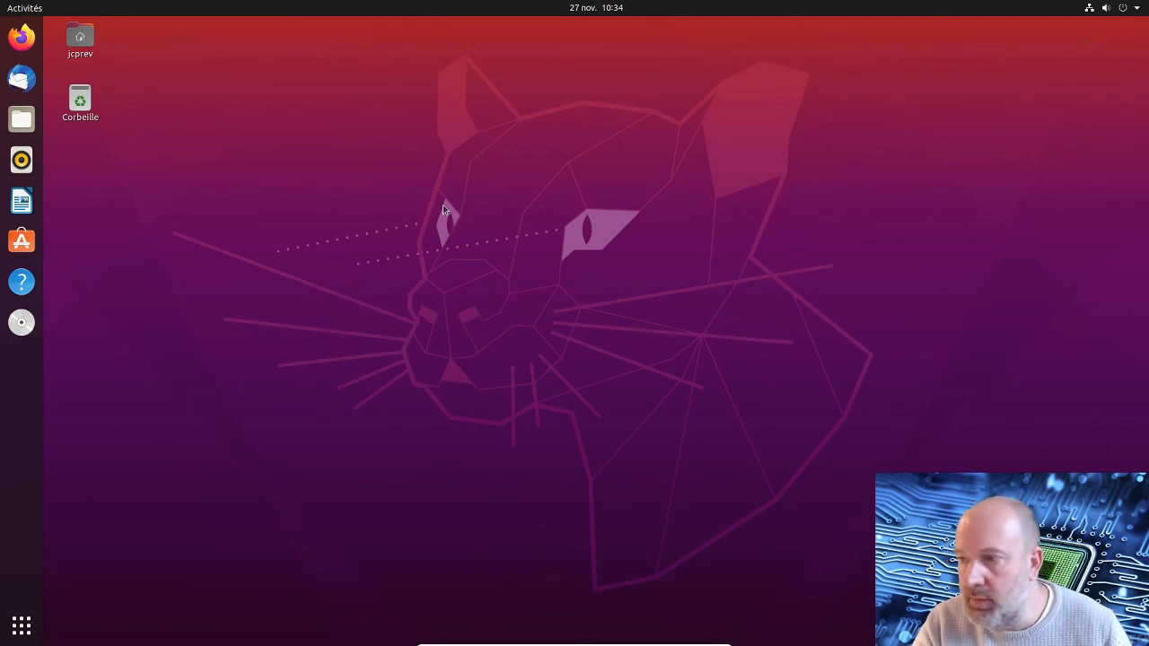
Open a terminal in the desktop folder and move its window toward the centre of the screen
right_click(438, 206)
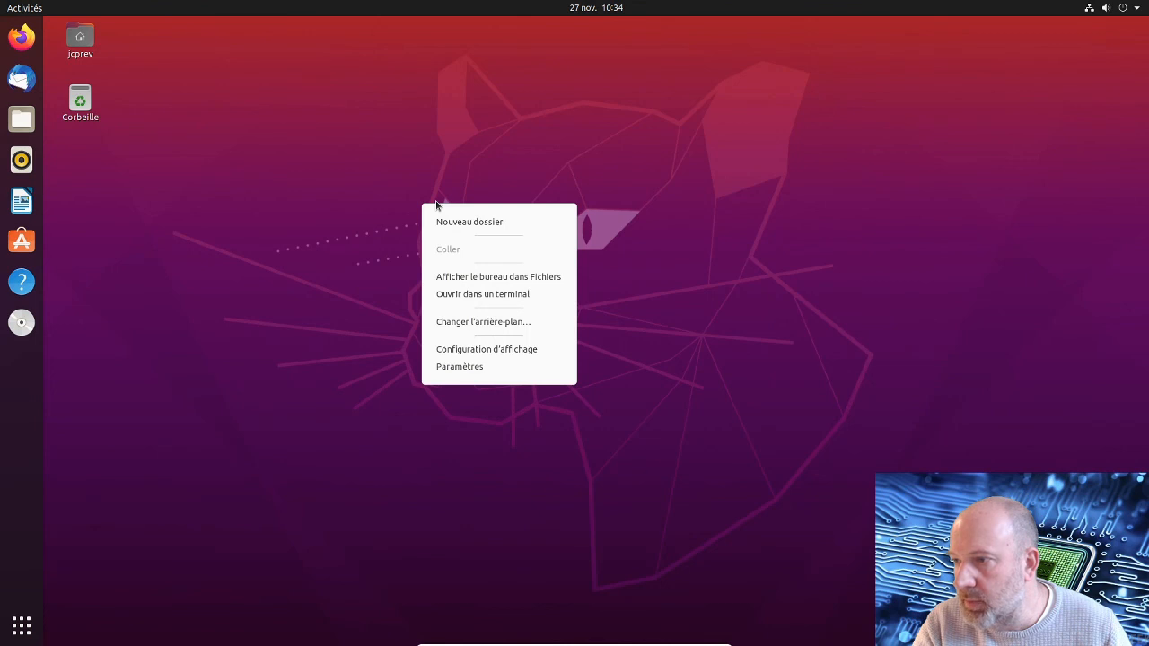
click(451, 296)
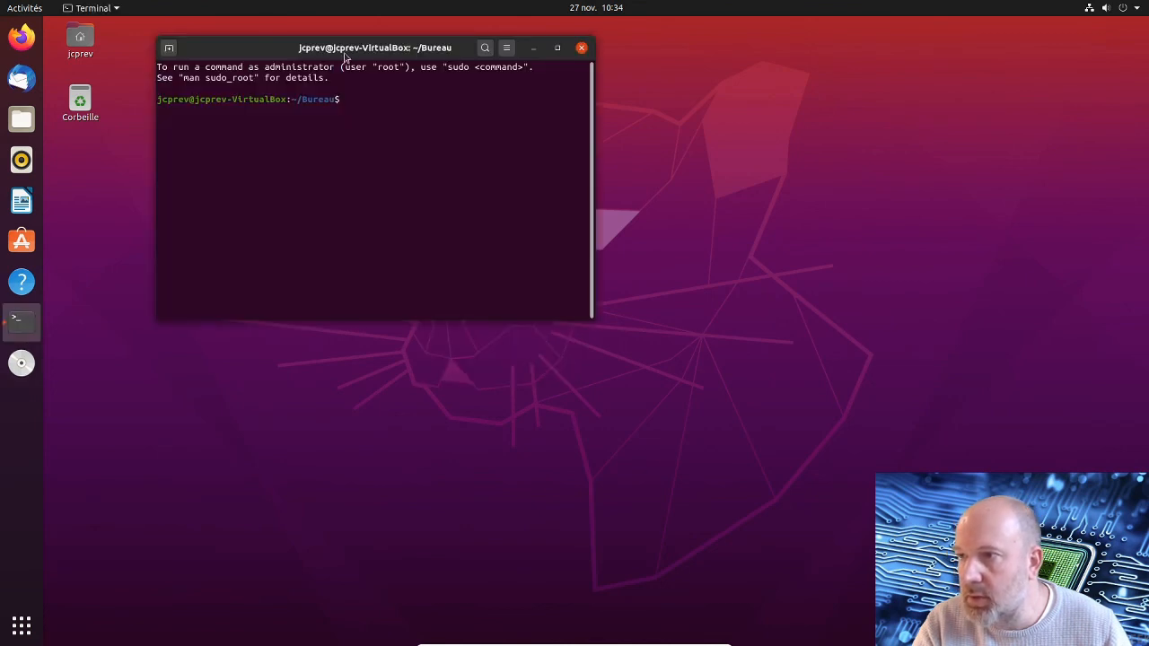
drag(345, 55, 451, 120)
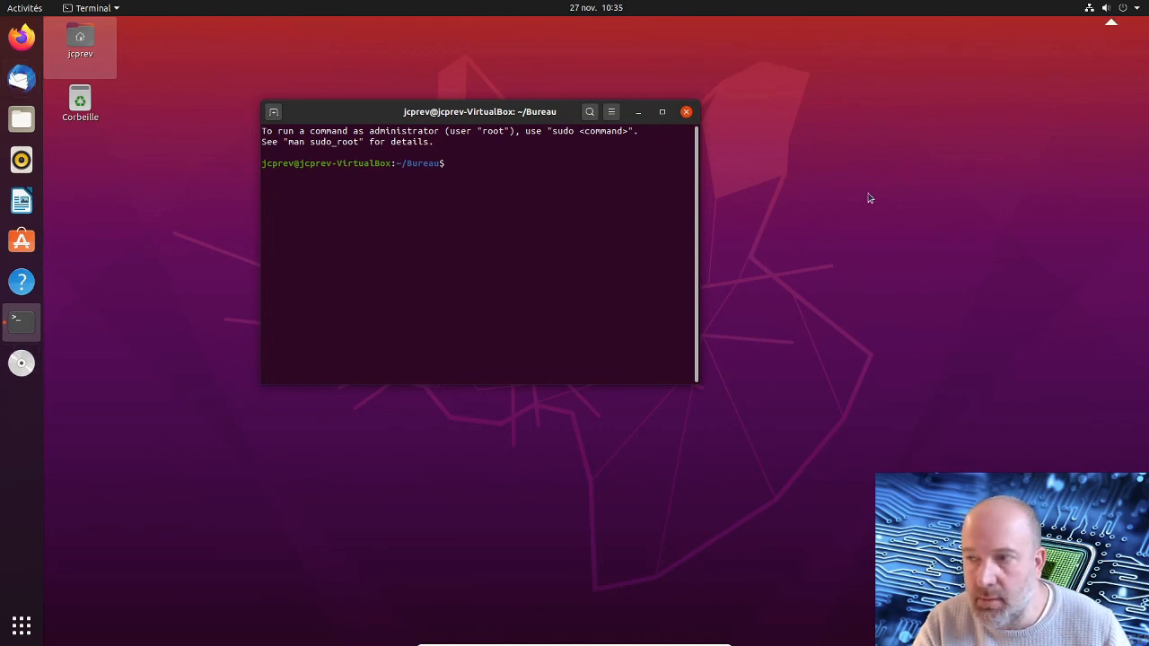
click(1138, 9)
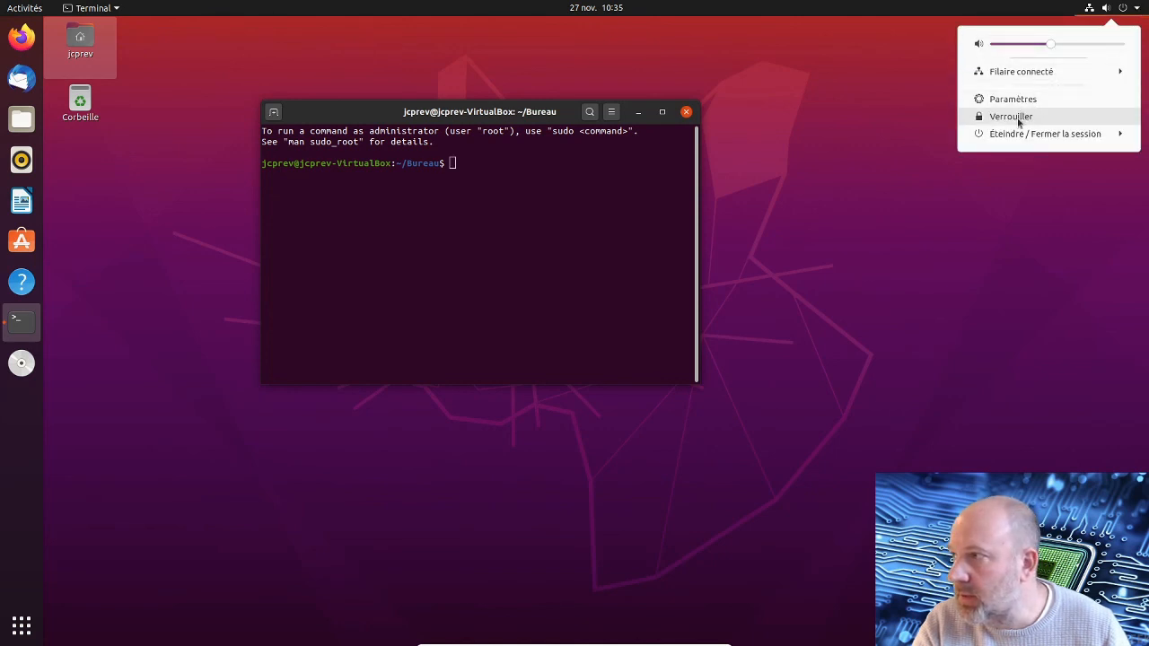
click(1013, 135)
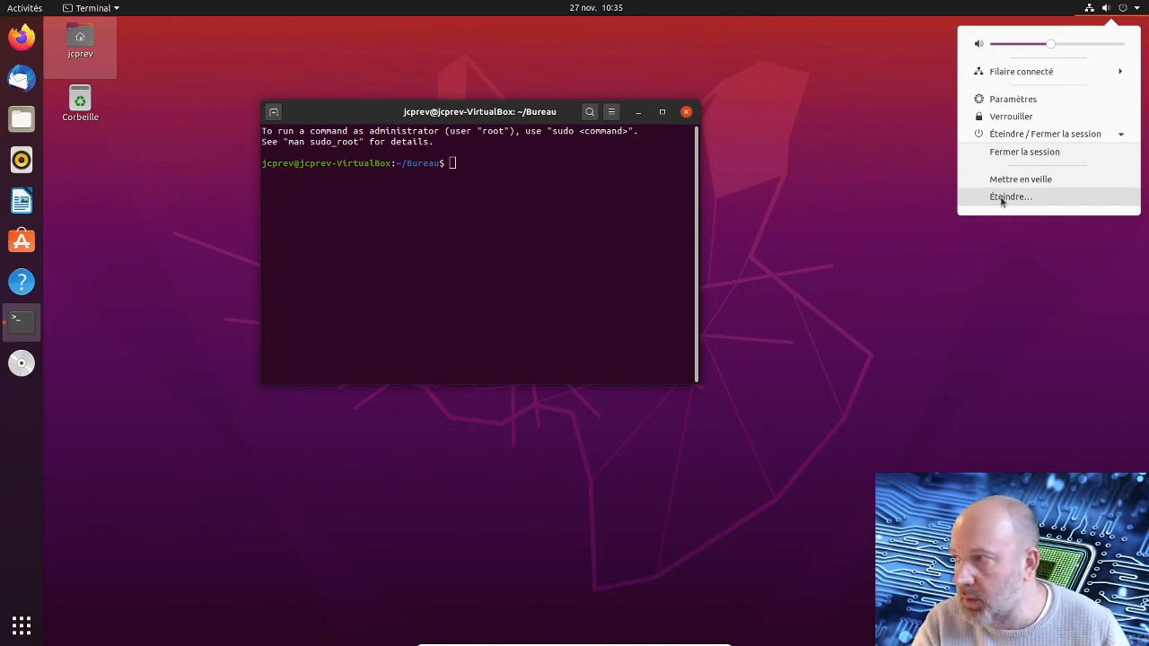
click(454, 221)
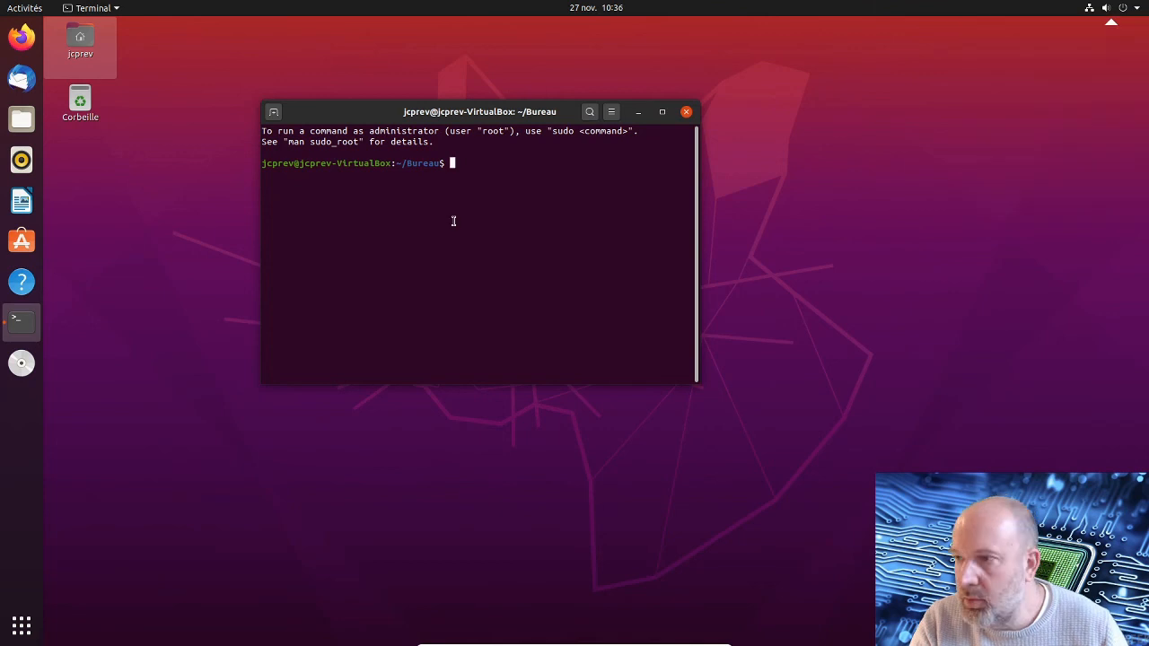